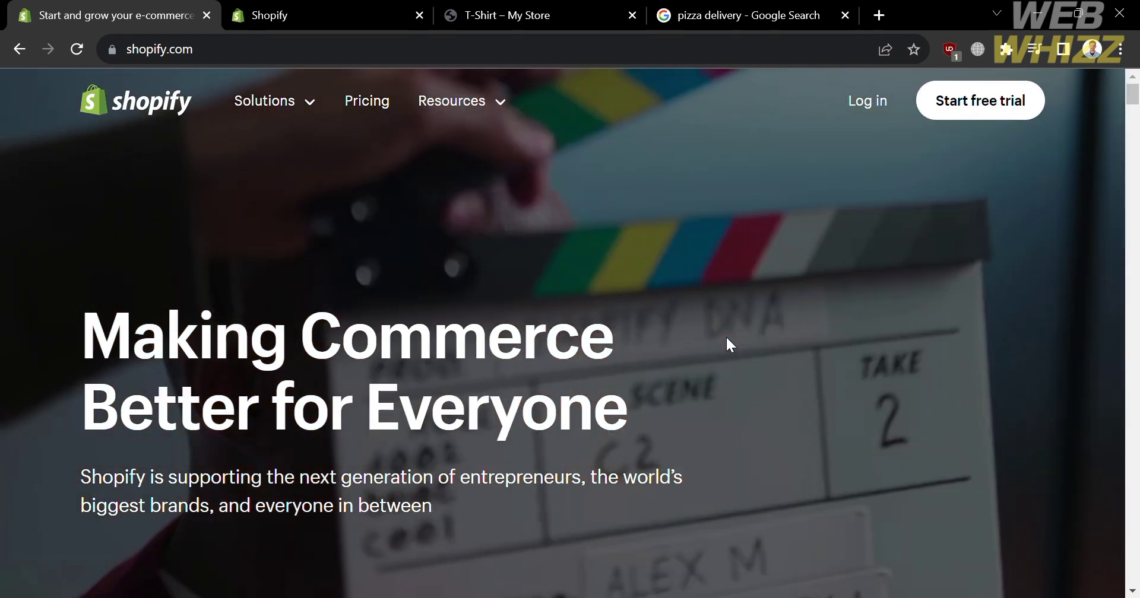
Look through the Shopify homepage, from the opening banner past the store, checkout, marketing and support sections to the footer links
scroll(726, 337, "down", 4)
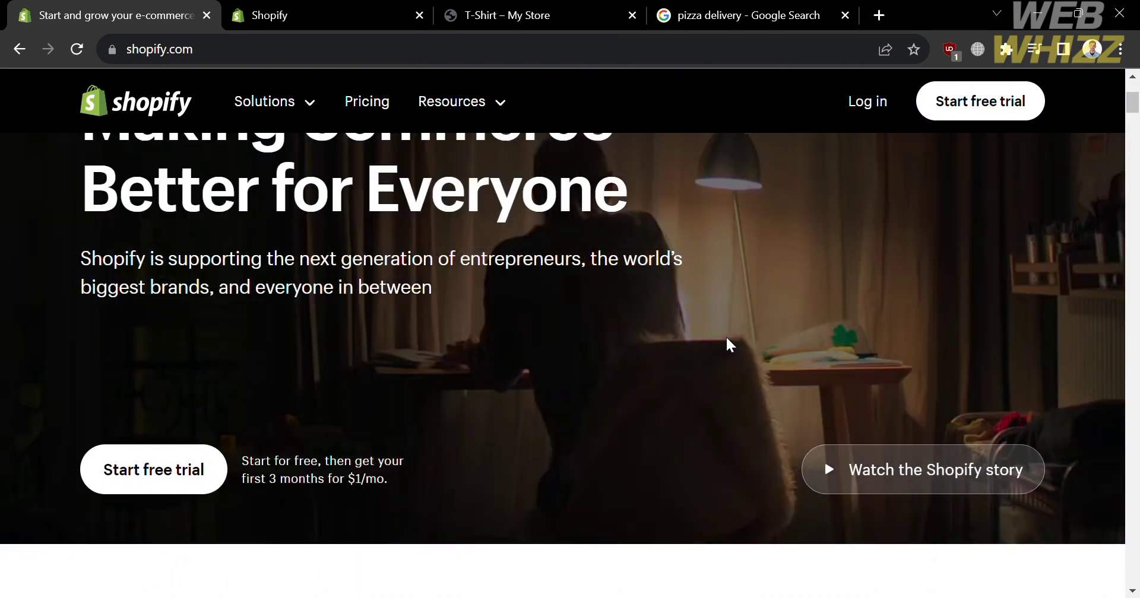
scroll(725, 335, "down", 8)
scroll(725, 337, "down", 2)
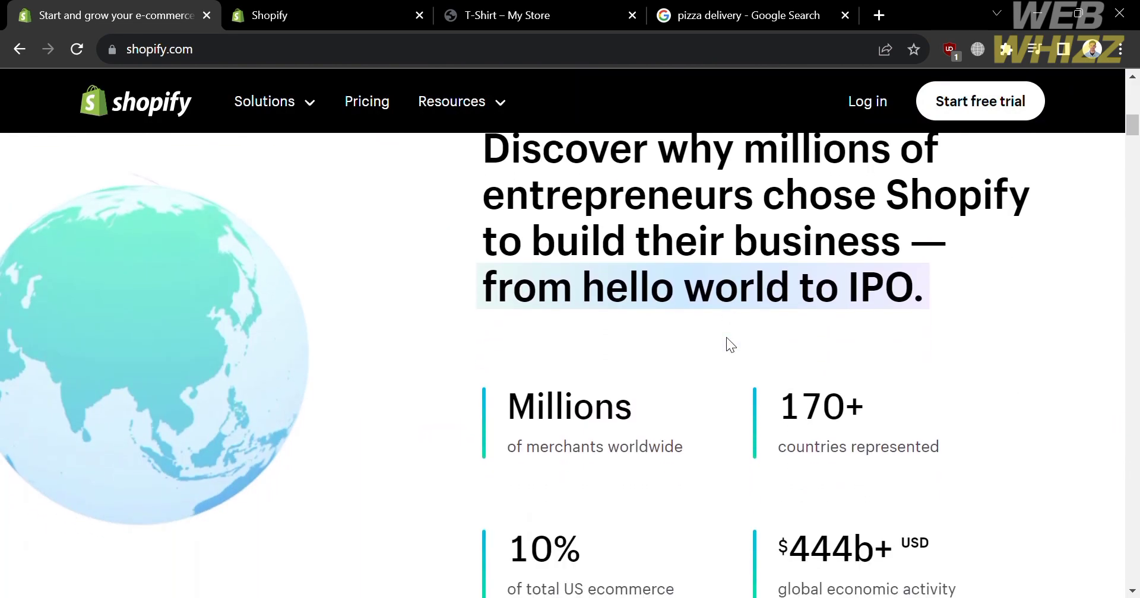
scroll(726, 337, "down", 11)
scroll(725, 337, "down", 3)
scroll(725, 337, "down", 6)
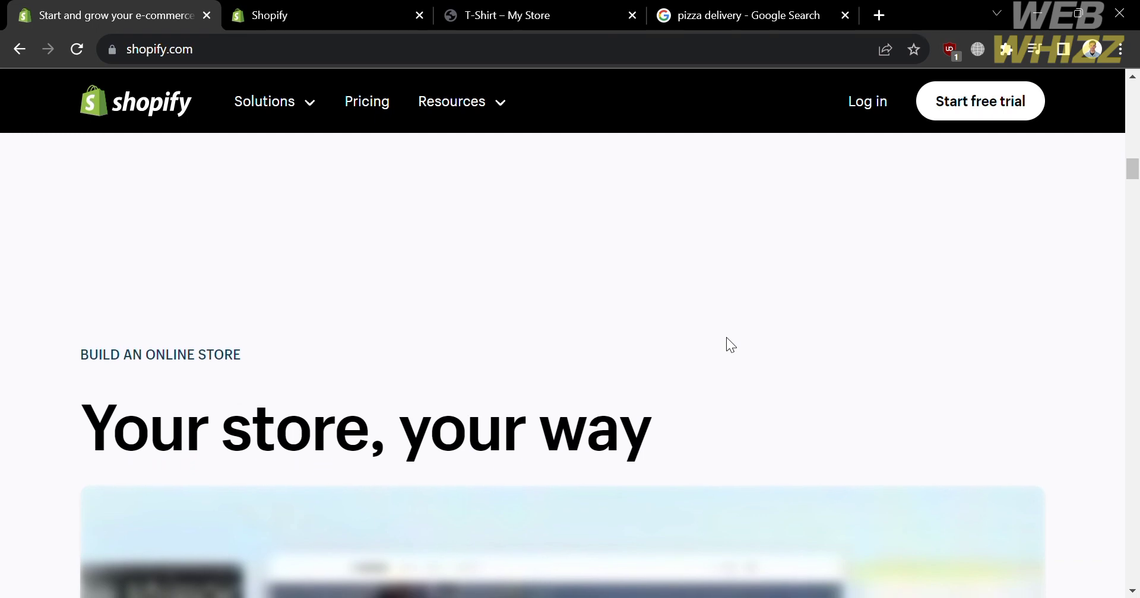
scroll(725, 338, "down", 10)
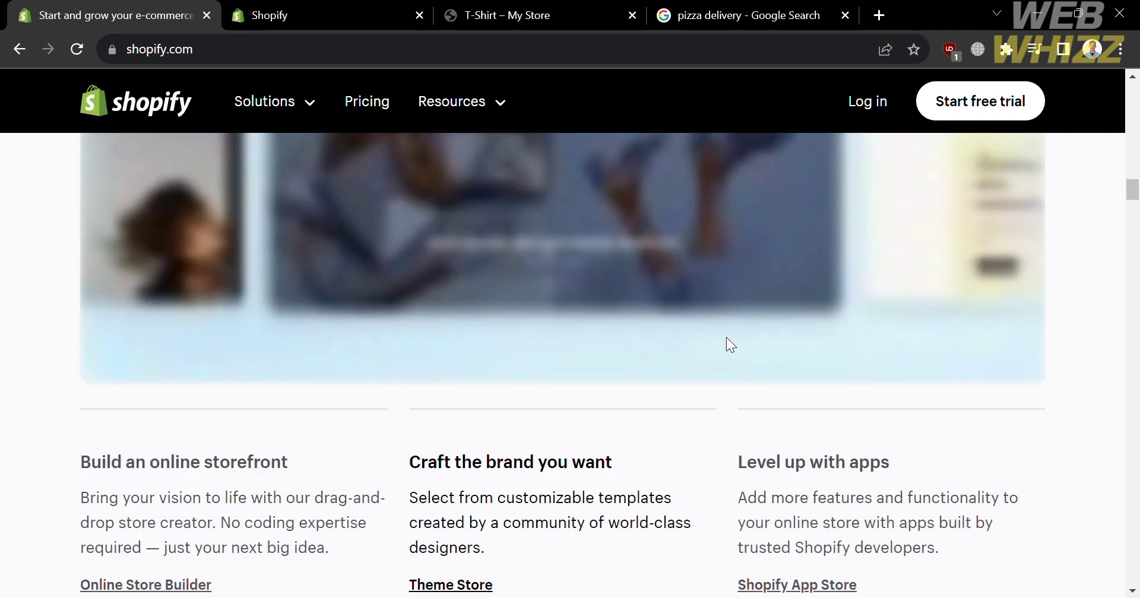
scroll(725, 338, "down", 14)
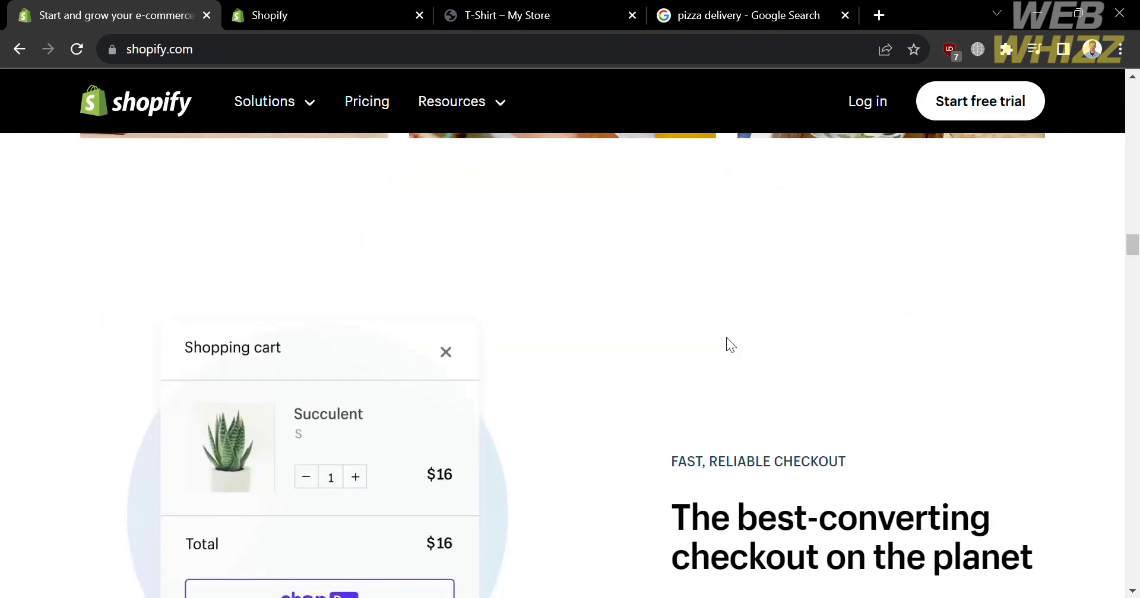
scroll(725, 337, "down", 8)
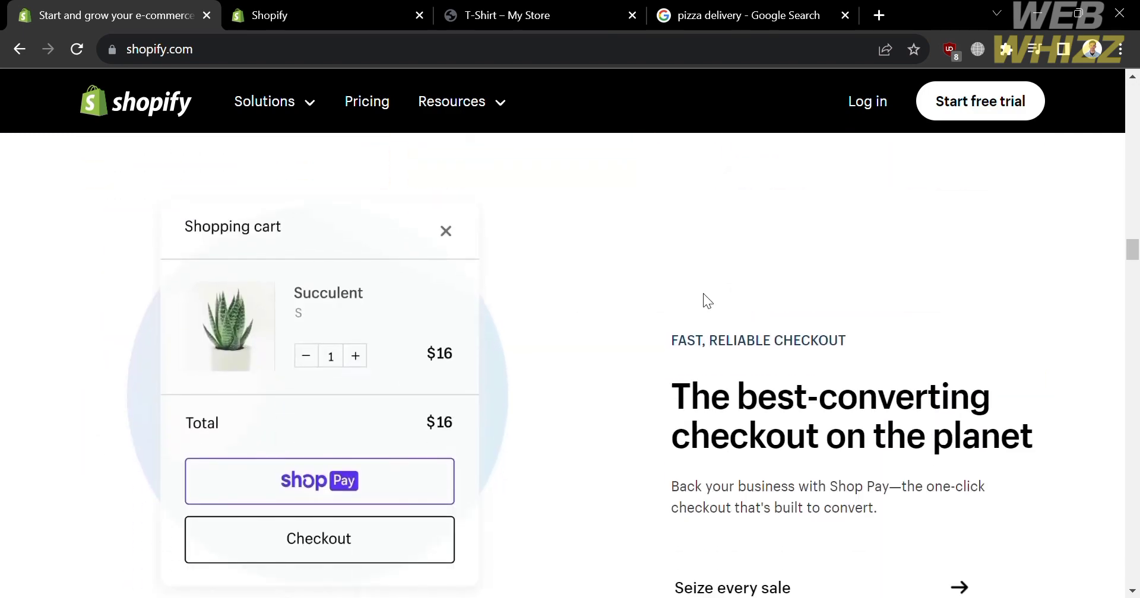
scroll(703, 294, "down", 6)
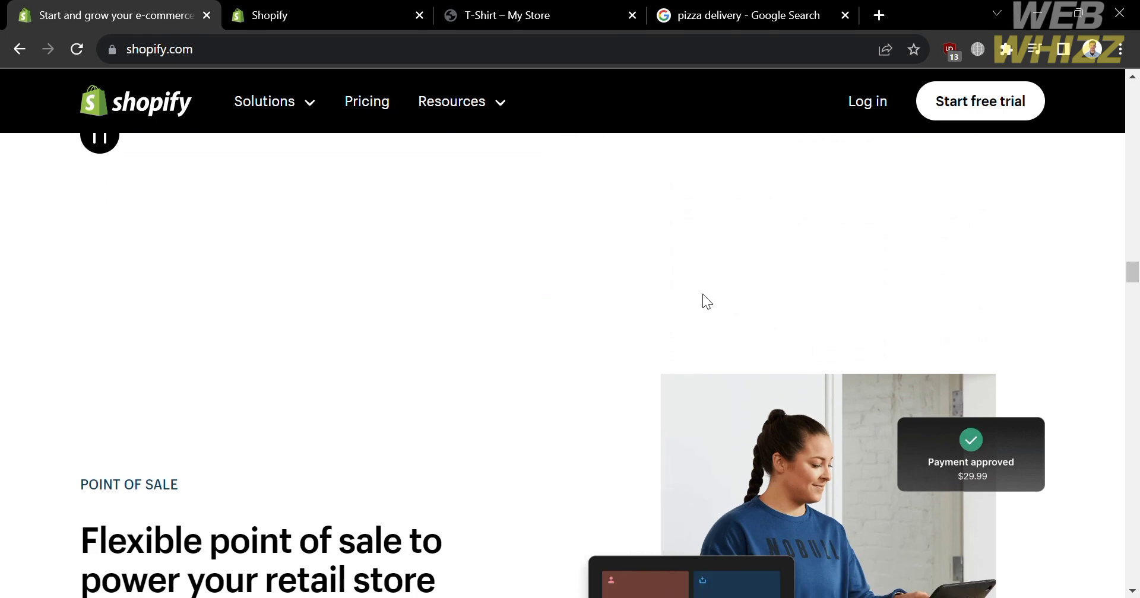
scroll(455, 561, "down", 15)
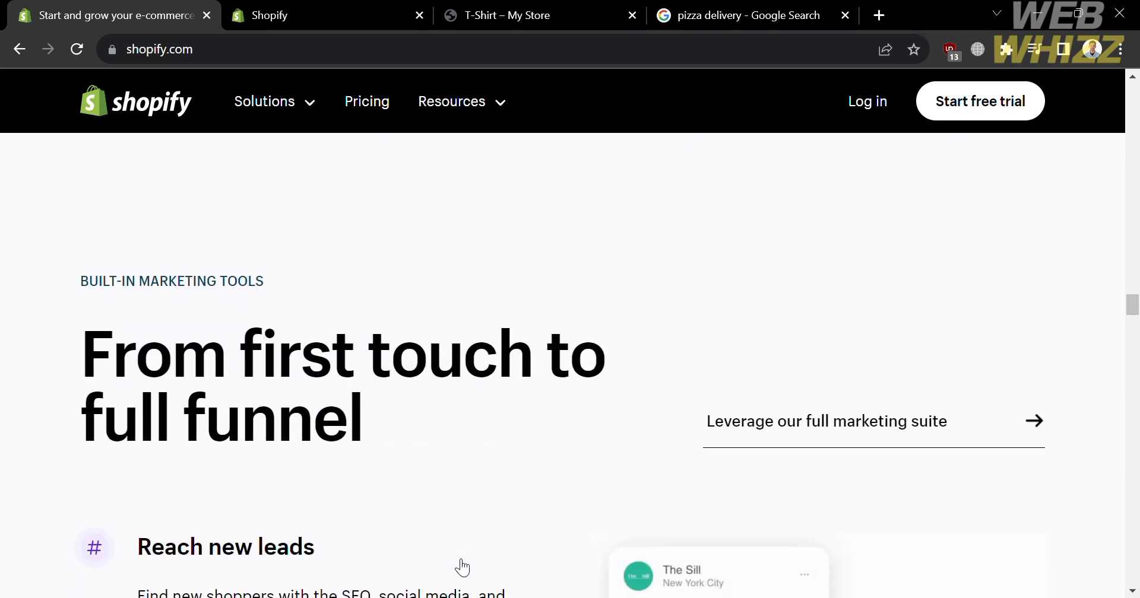
scroll(461, 561, "down", 10)
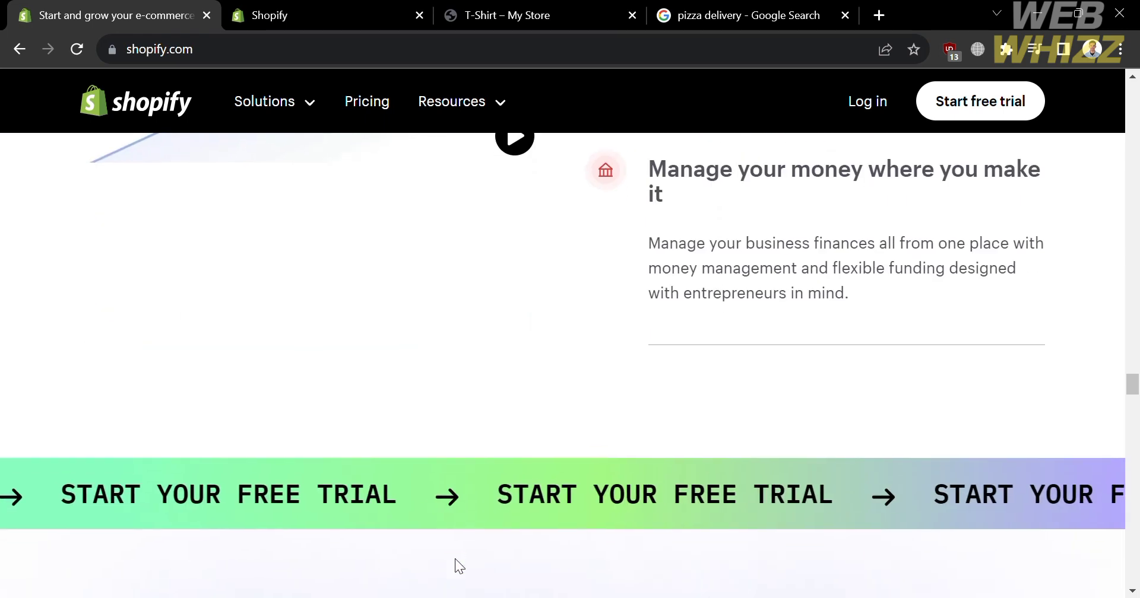
scroll(454, 558, "down", 10)
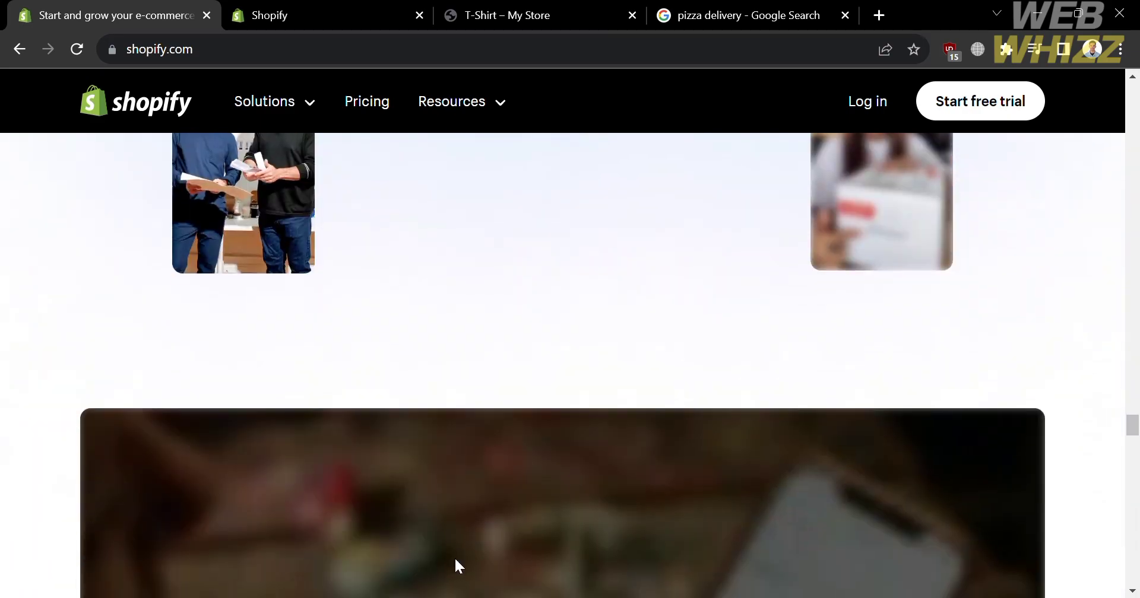
scroll(454, 557, "down", 10)
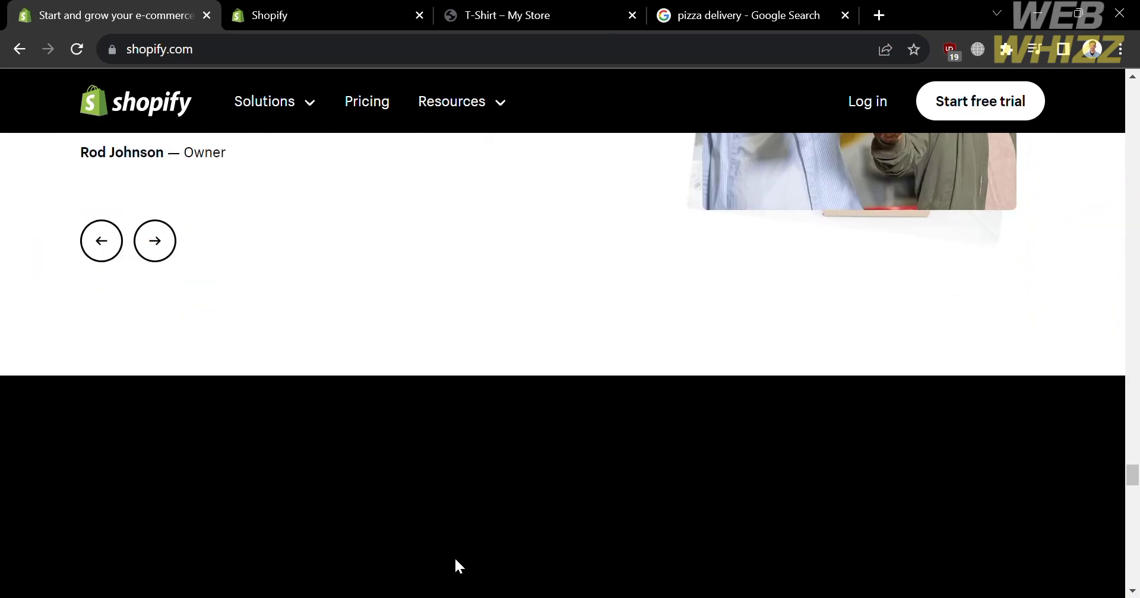
scroll(455, 561, "down", 12)
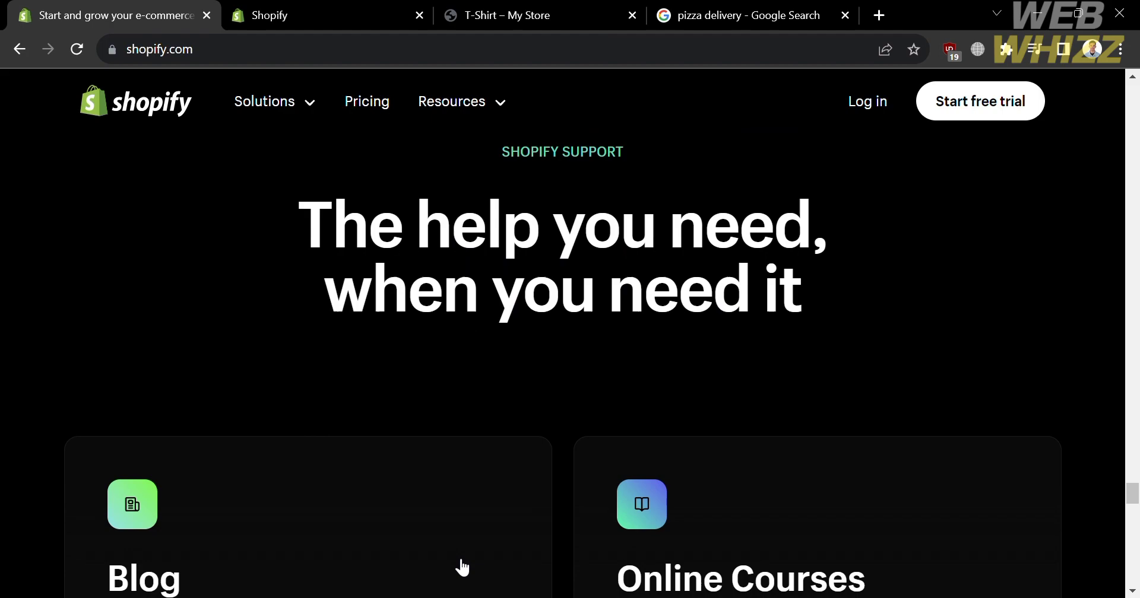
scroll(462, 568, "down", 8)
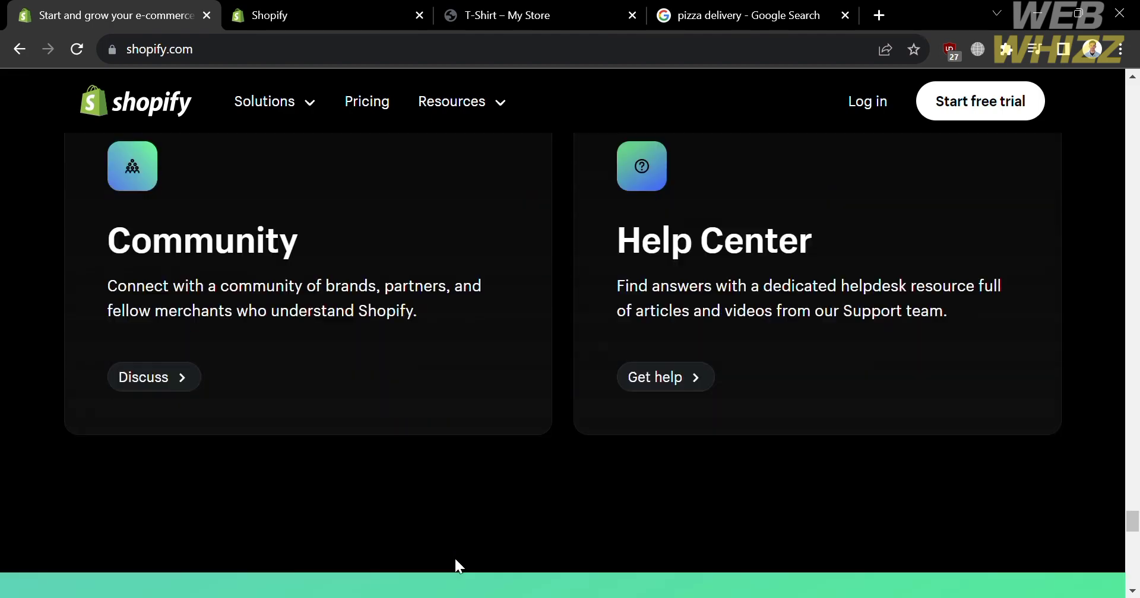
scroll(460, 564, "down", 10)
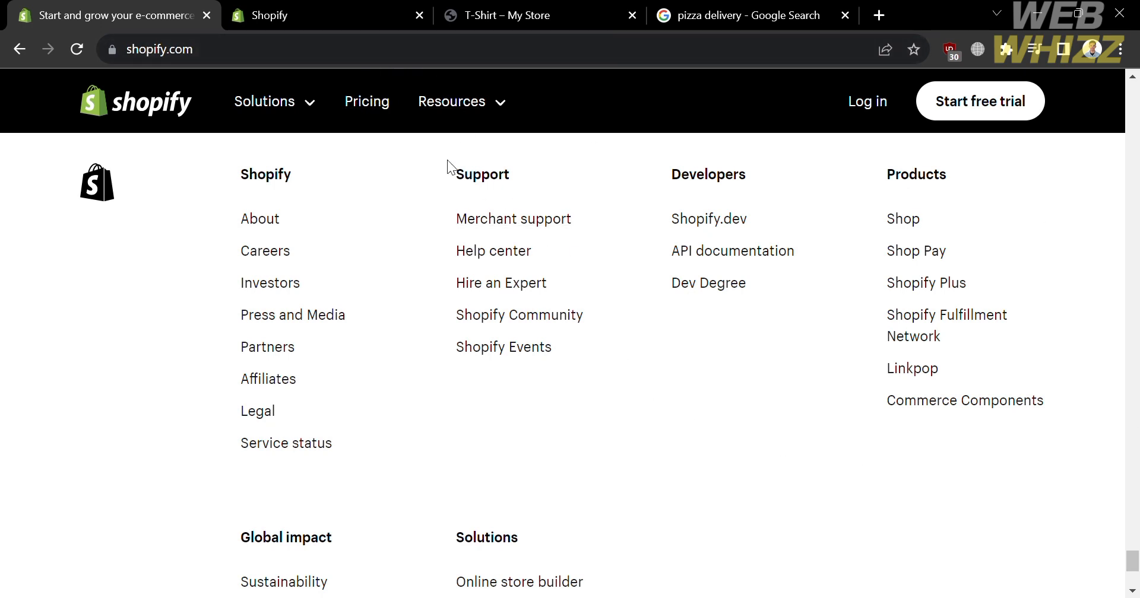
Open the Shopify pricing page and compare the Basic, Shopify and Advanced plans with their prices and included features
left_click(378, 109)
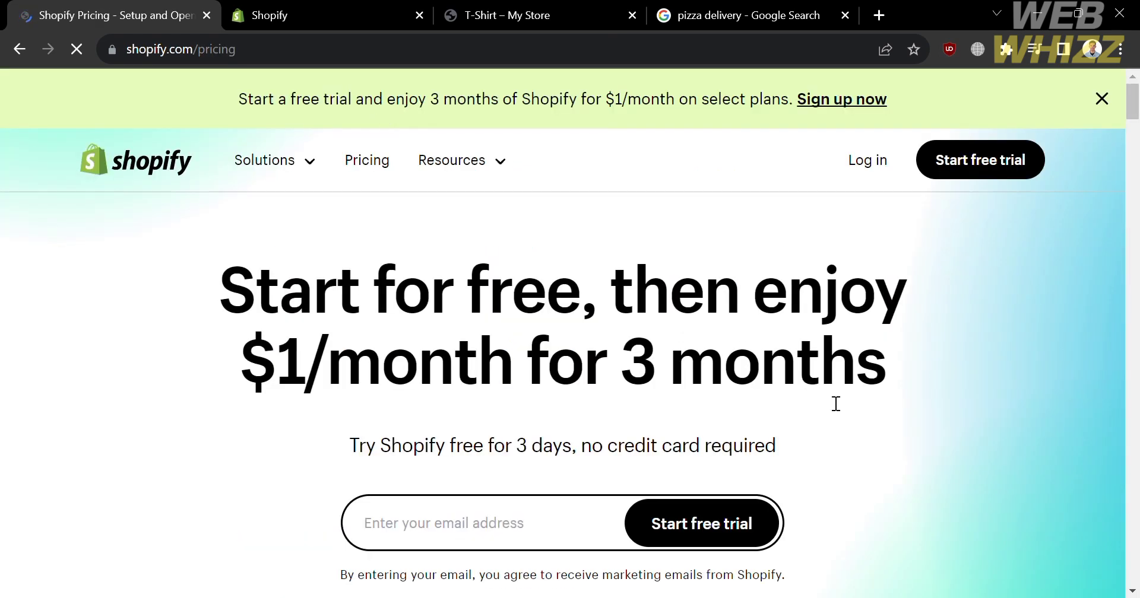
scroll(835, 404, "down", 9)
scroll(826, 395, "down", 1)
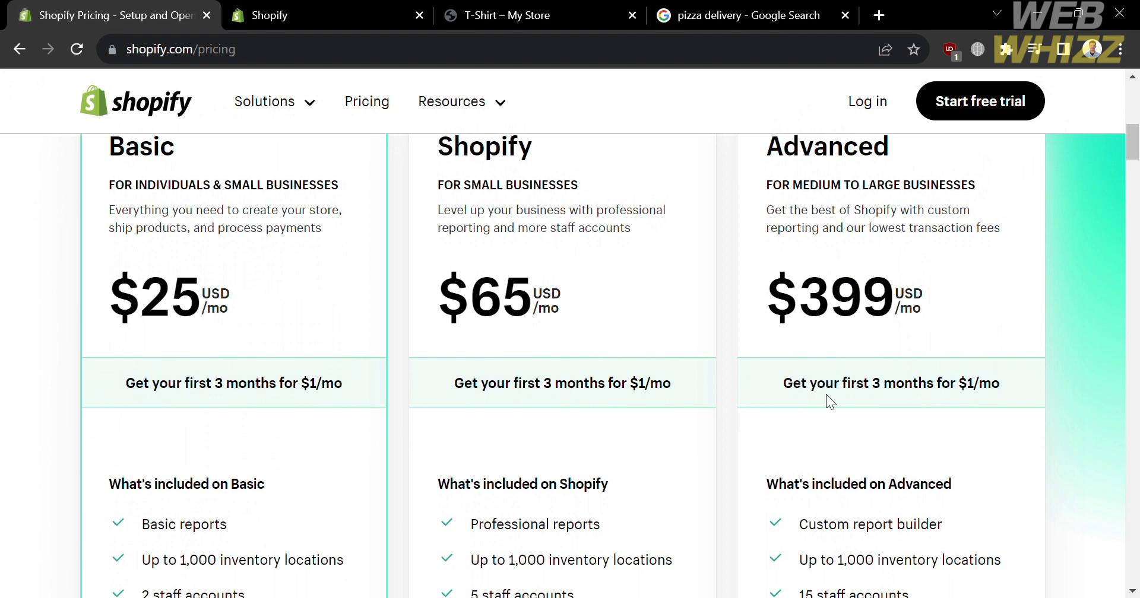
scroll(826, 395, "down", 8)
scroll(826, 394, "up", 10)
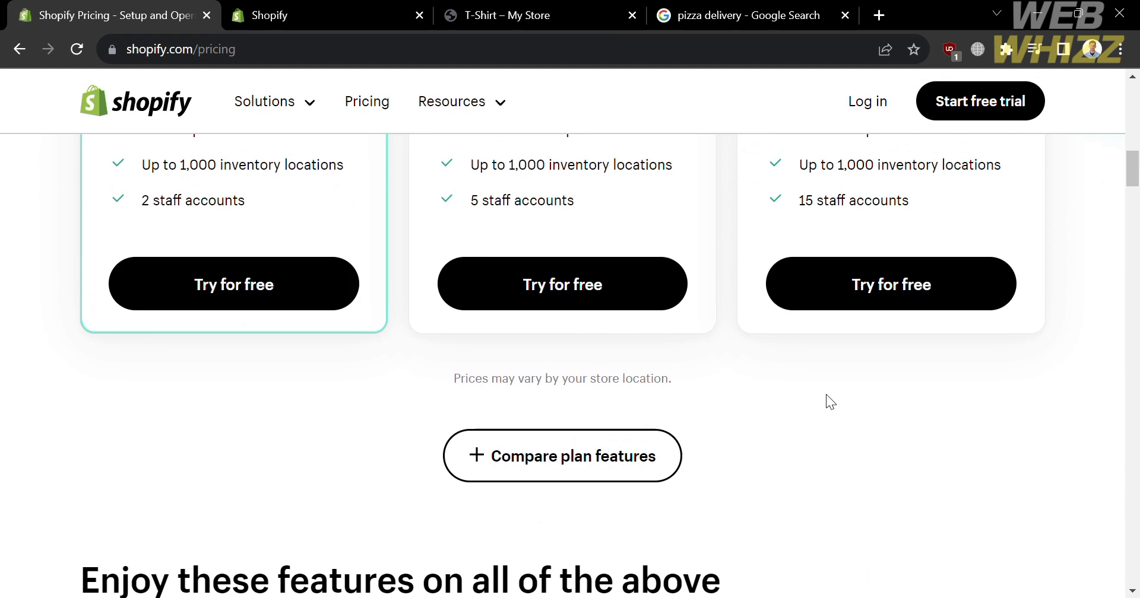
scroll(831, 397, "up", 5)
scroll(954, 128, "up", 1)
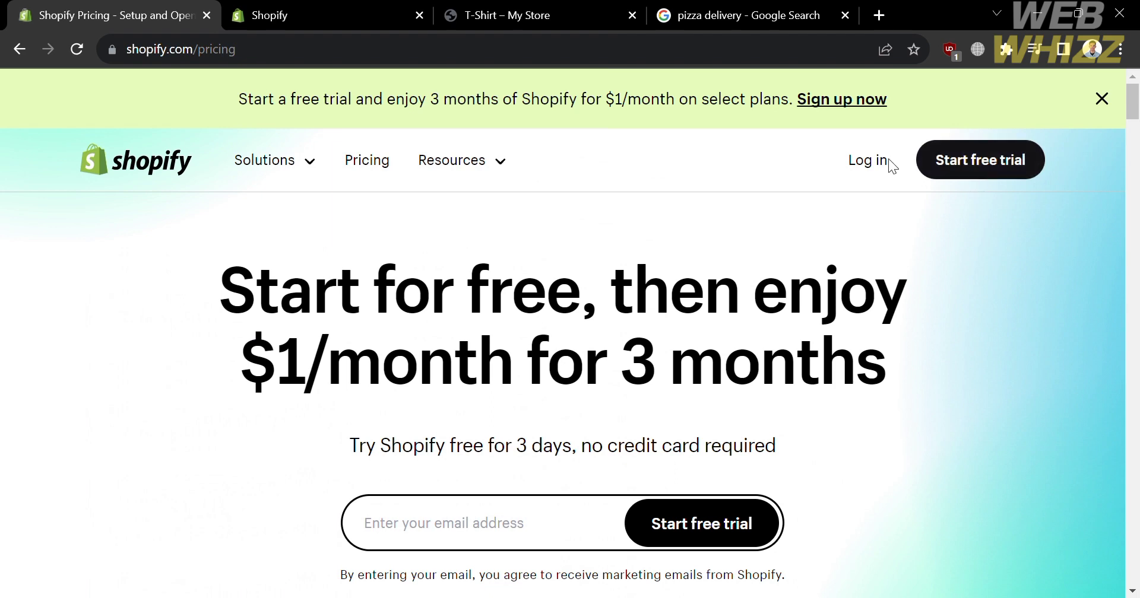
Switch to the already open Shopify store admin and collapse the trial notice
left_click(313, 8)
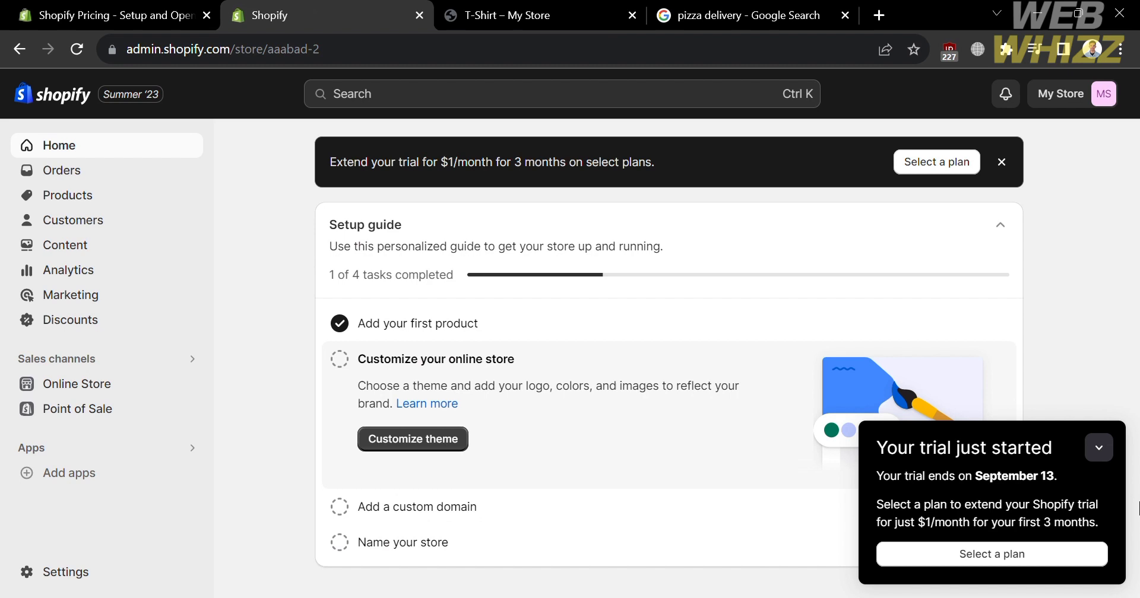
left_click(1099, 449)
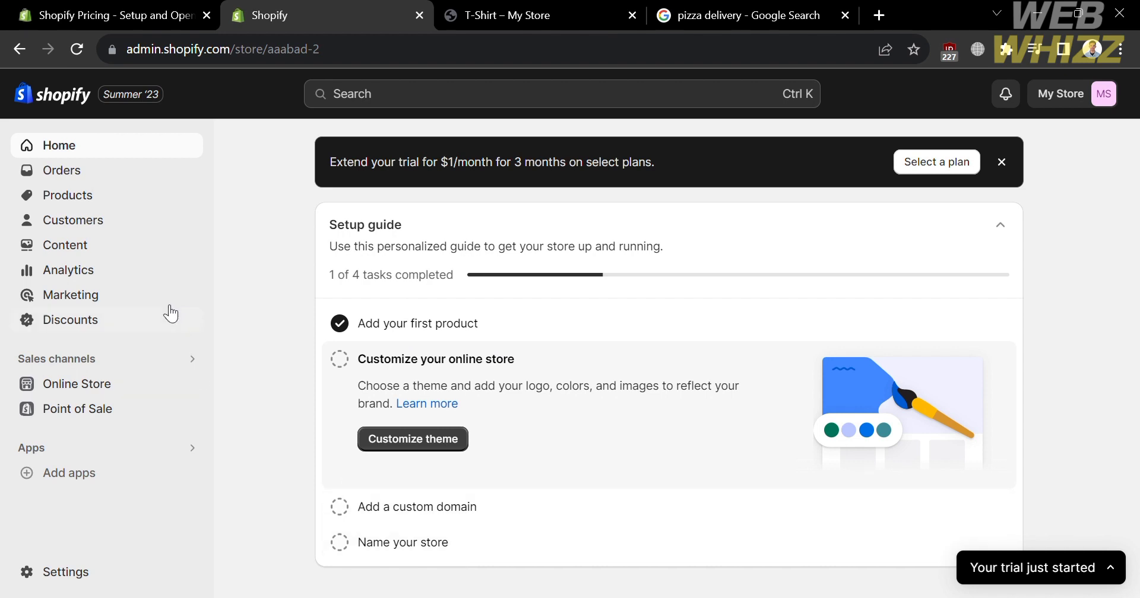
Review the store's Orders page, its Products list and the Metaobjects page under Content
left_click(162, 171)
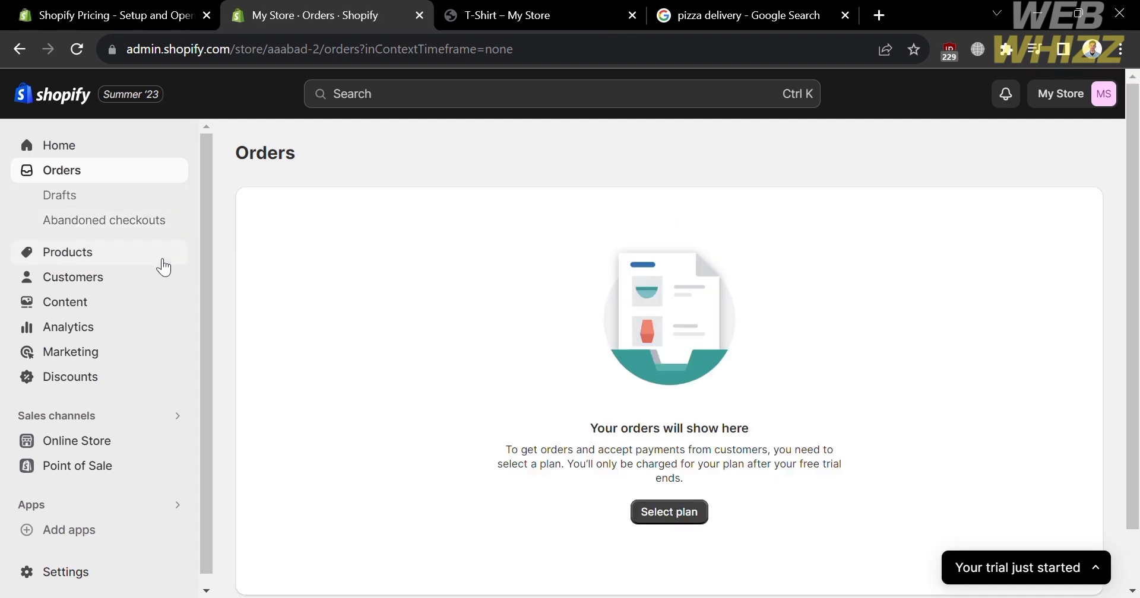
left_click(162, 259)
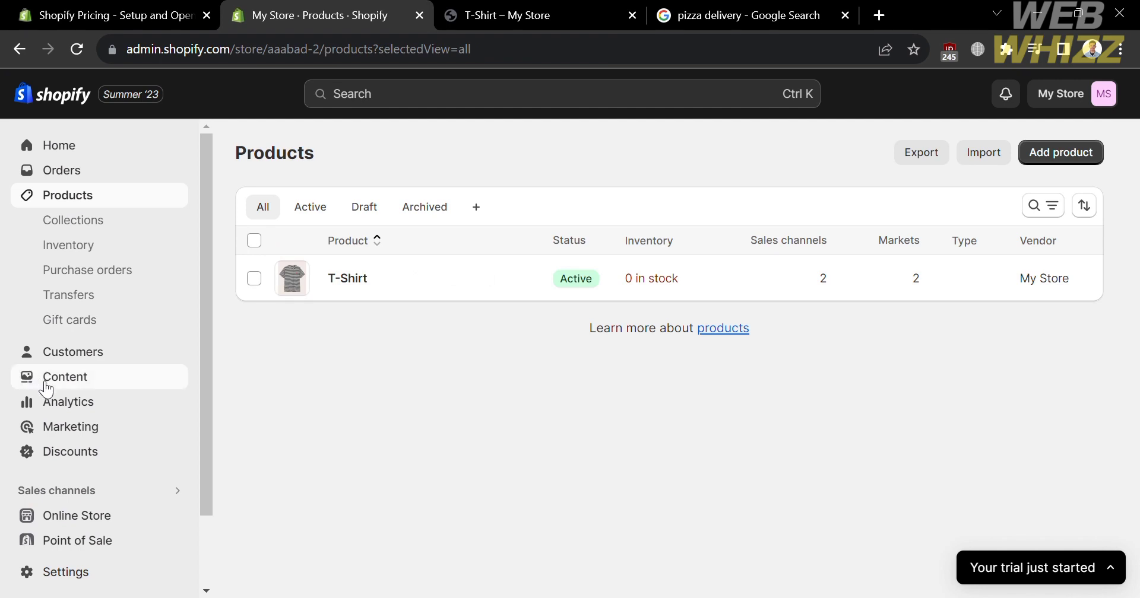
left_click(45, 383)
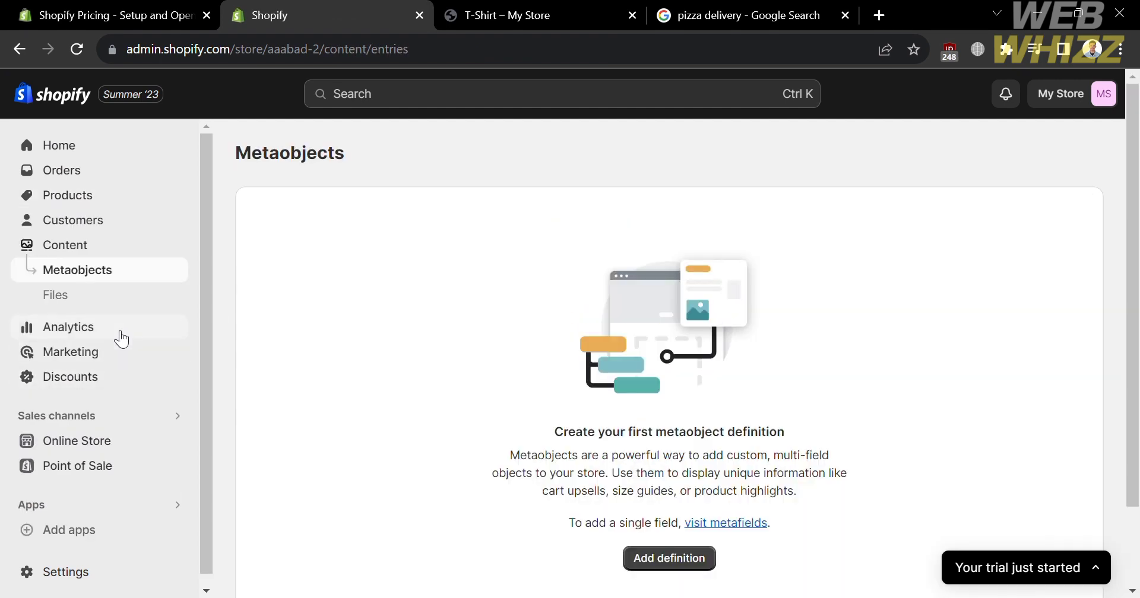
Examine the store's Analytics dashboard, the Marketing overview and the Discounts page
left_click(122, 339)
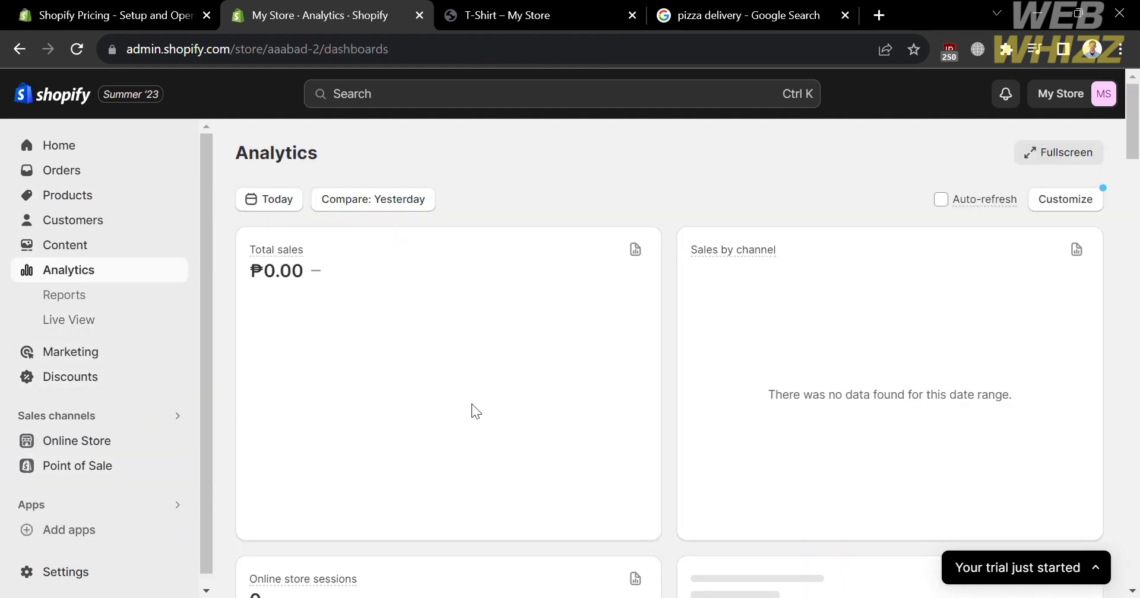
scroll(440, 438, "down", 2)
scroll(439, 442, "up", 1)
scroll(440, 442, "up", 2)
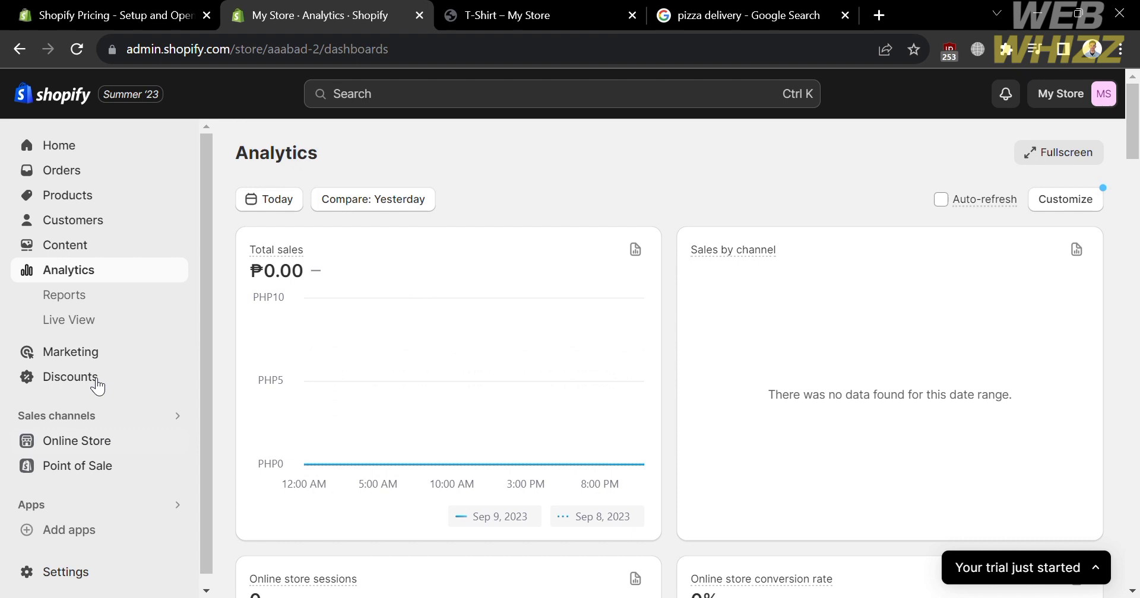
left_click(92, 357)
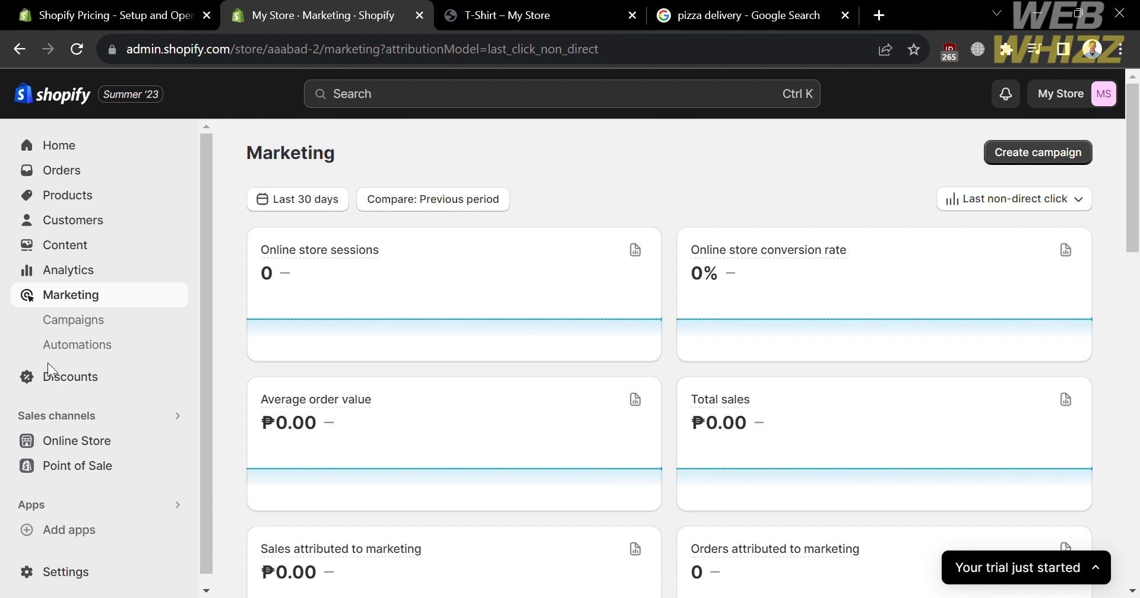
left_click(61, 376)
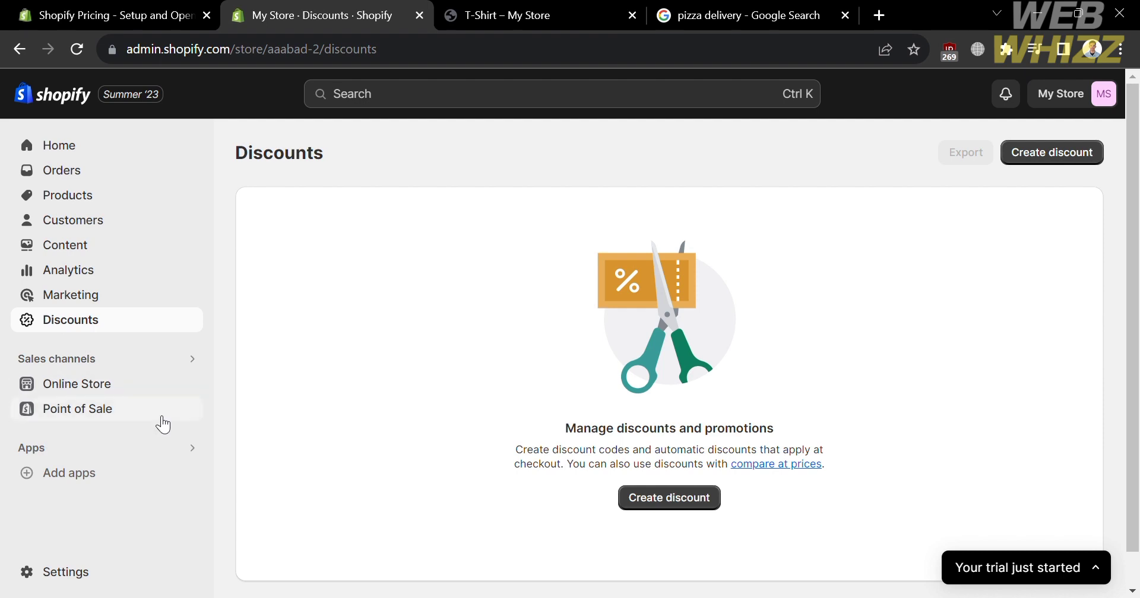
Open the store settings and review the store details, the plan details and the list of settings categories
left_click(44, 578)
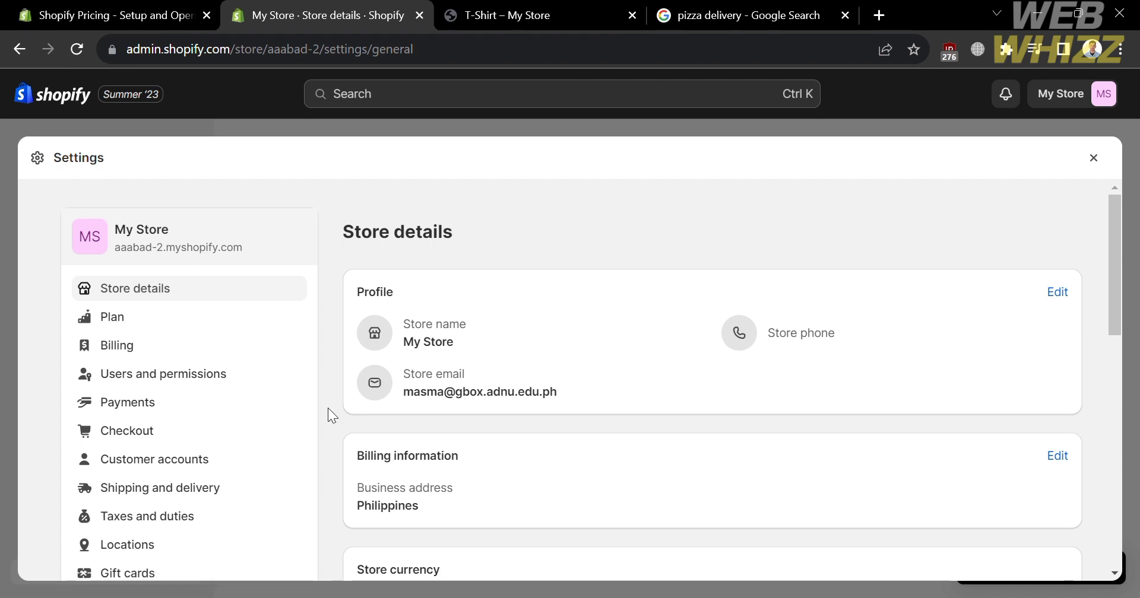
scroll(328, 407, "down", 2)
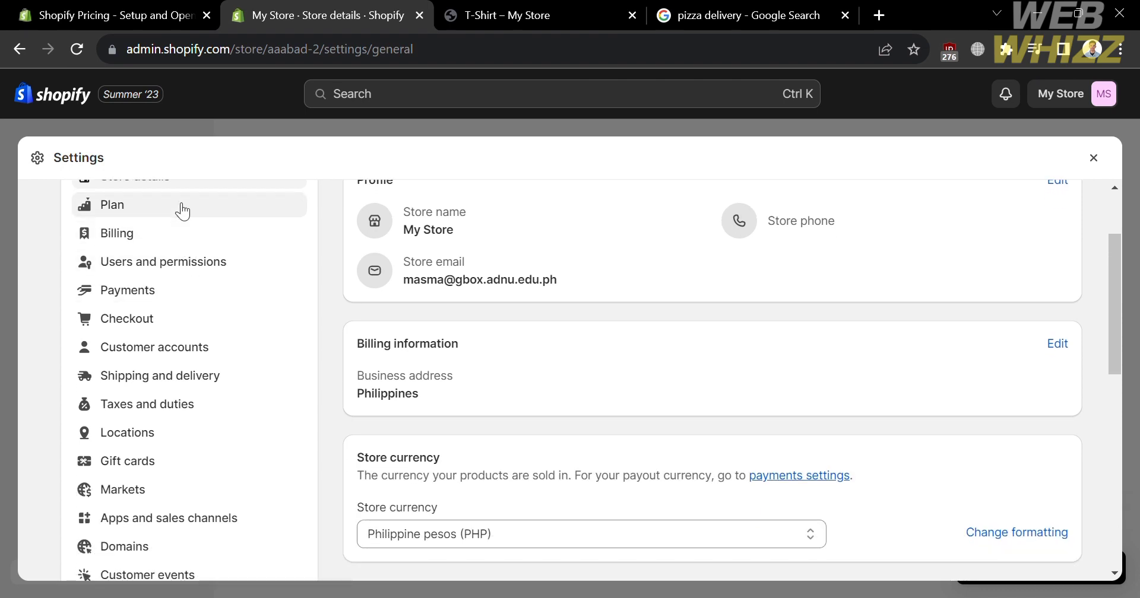
left_click(178, 229)
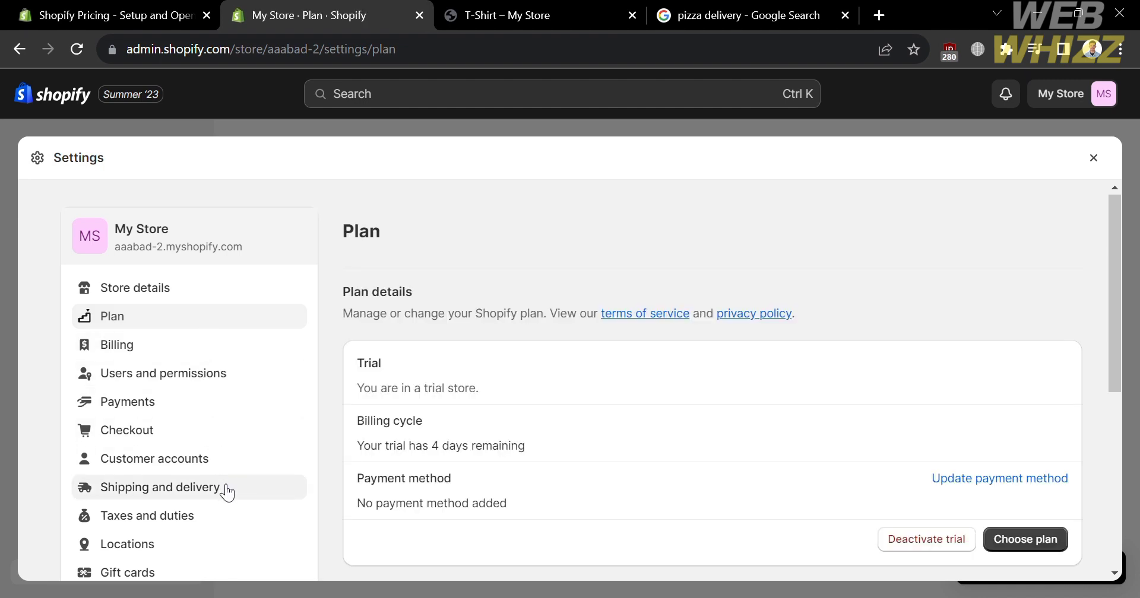
scroll(226, 490, "down", 5)
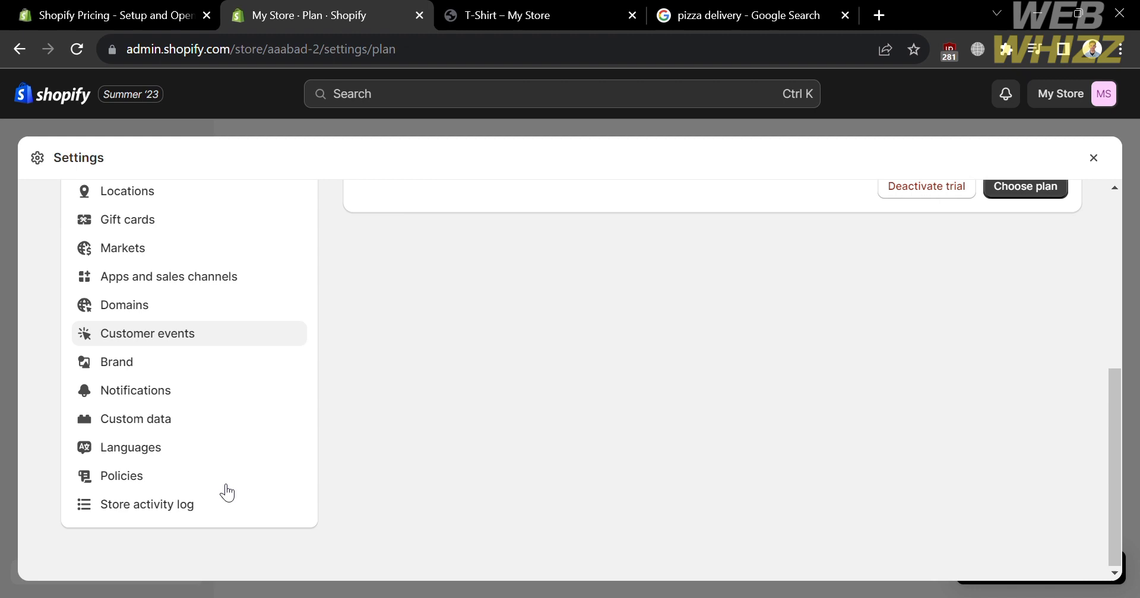
scroll(224, 489, "up", 3)
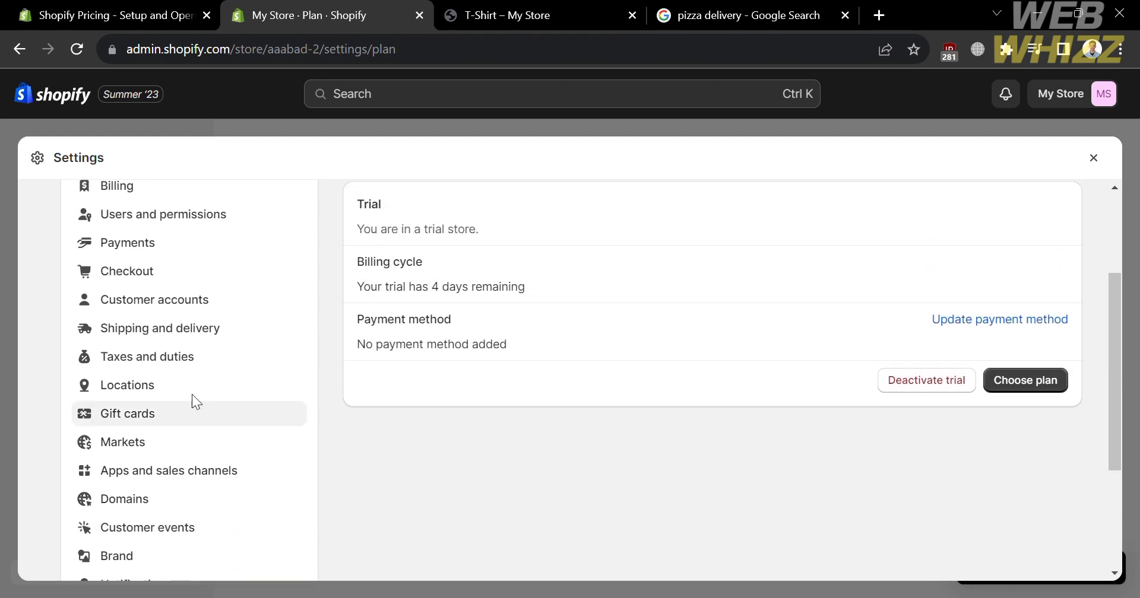
Open the Payments settings and review the payment providers, the PayPal entry and the manual payment methods
left_click(152, 242)
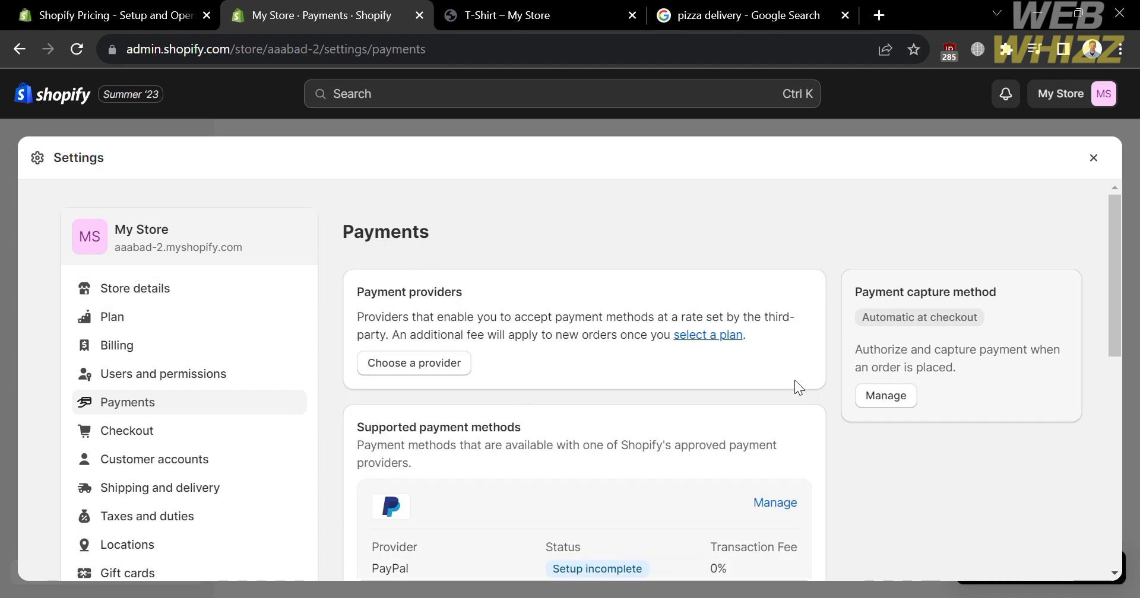
scroll(794, 383, "down", 2)
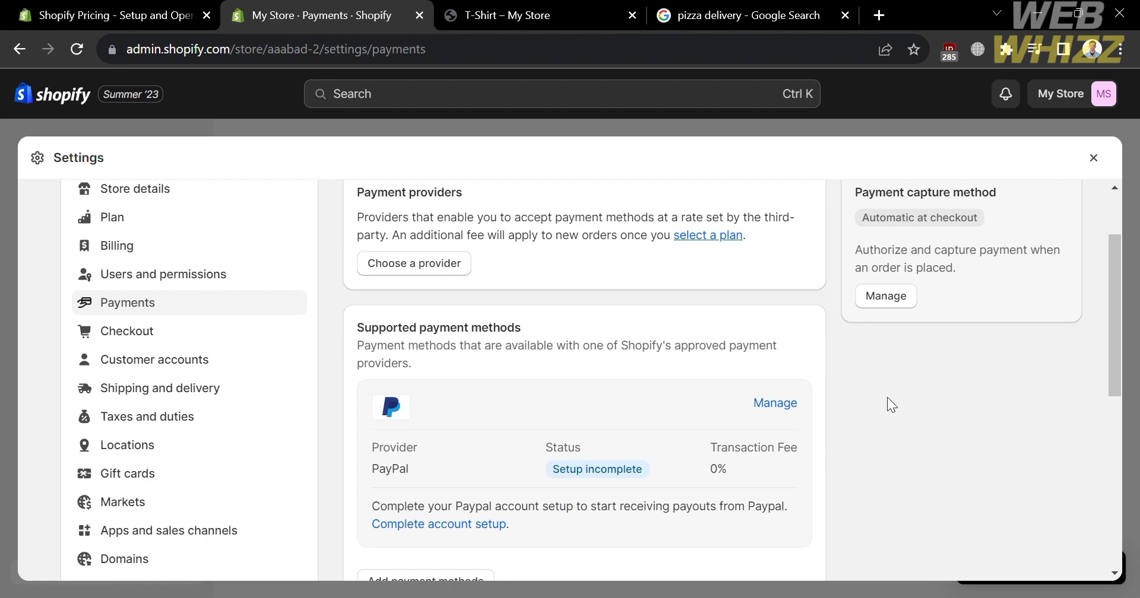
scroll(918, 415, "down", 1)
scroll(917, 415, "down", 2)
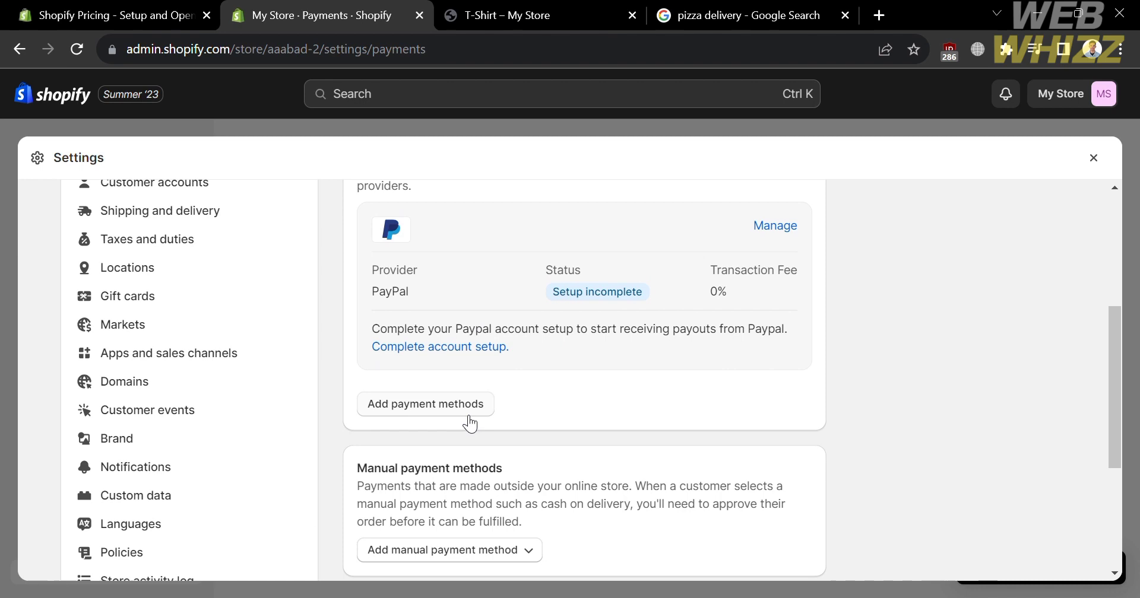
Add Cash on Delivery (COD) as a manual payment method and activate it with the additional details and payment instructions left blank
scroll(469, 424, "down", 3)
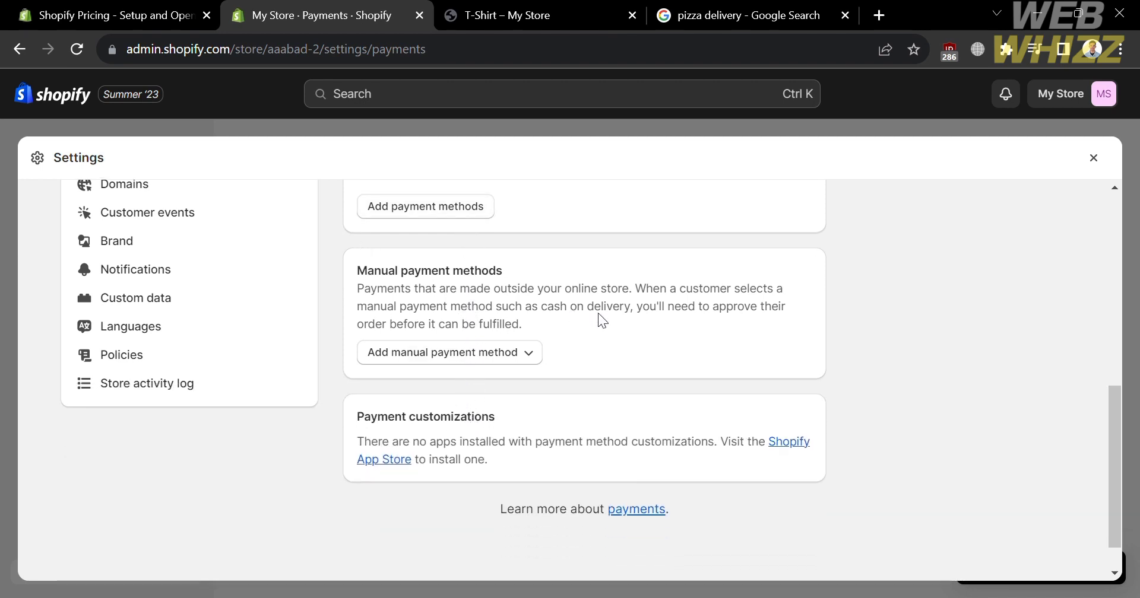
left_click(528, 355)
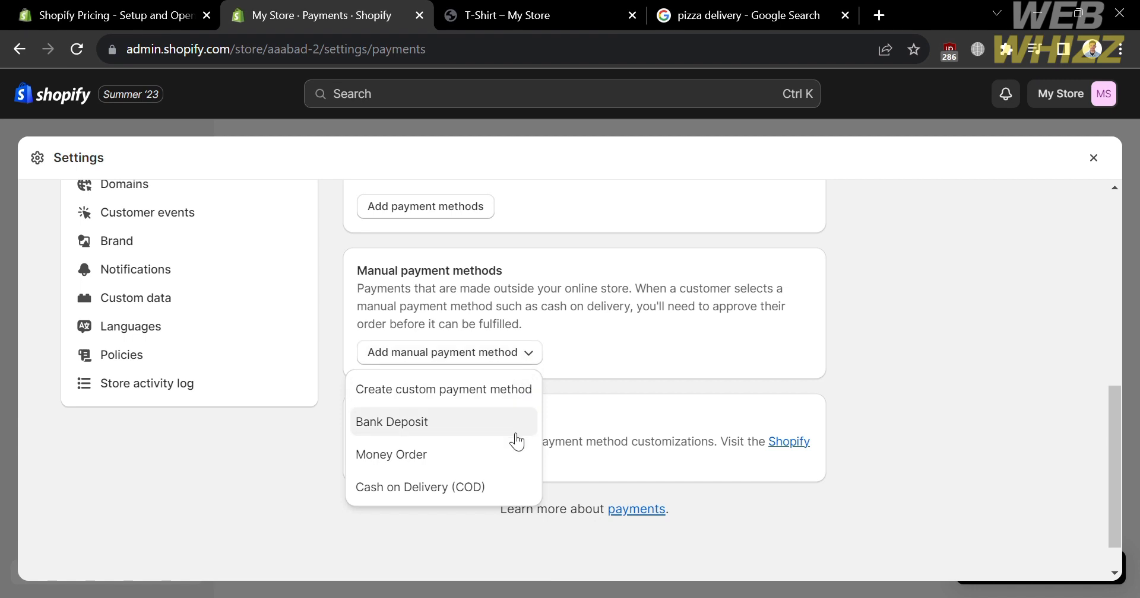
left_click(490, 499)
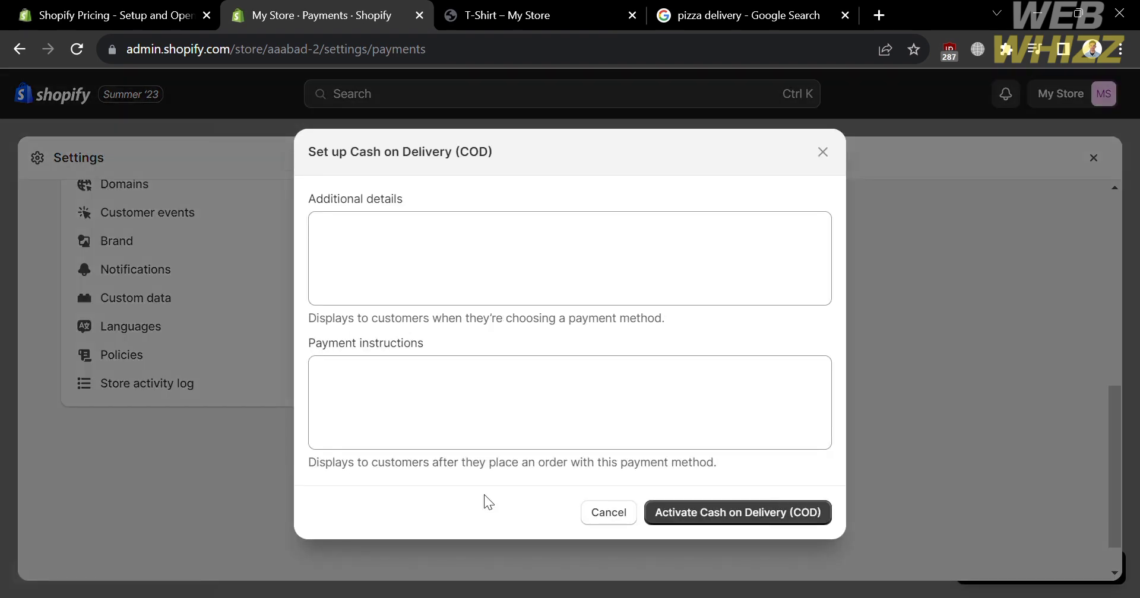
left_click(474, 262)
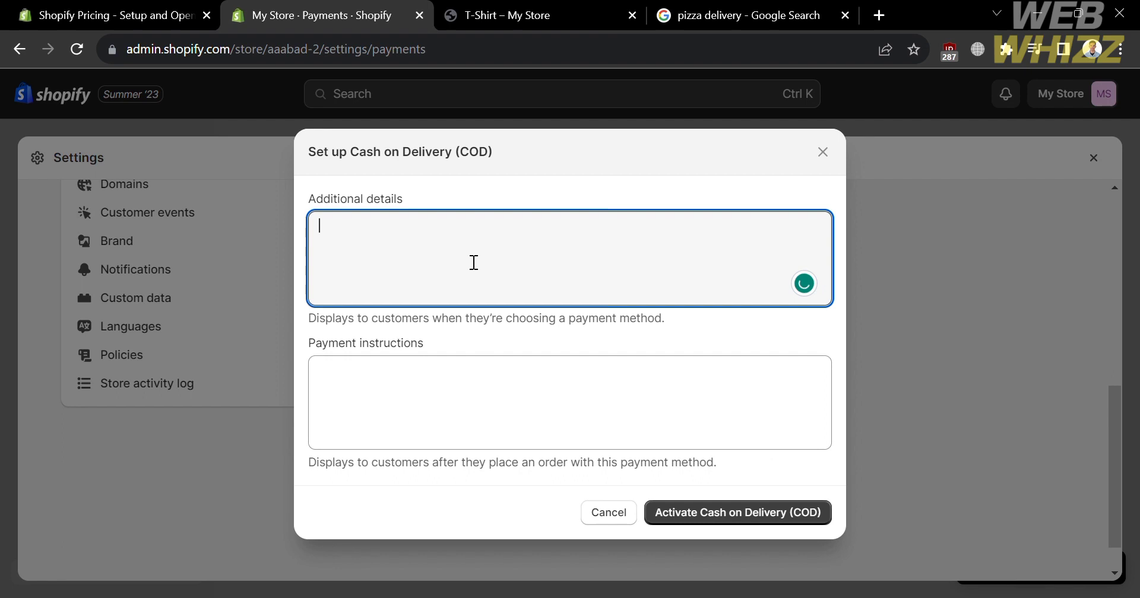
left_click(499, 387)
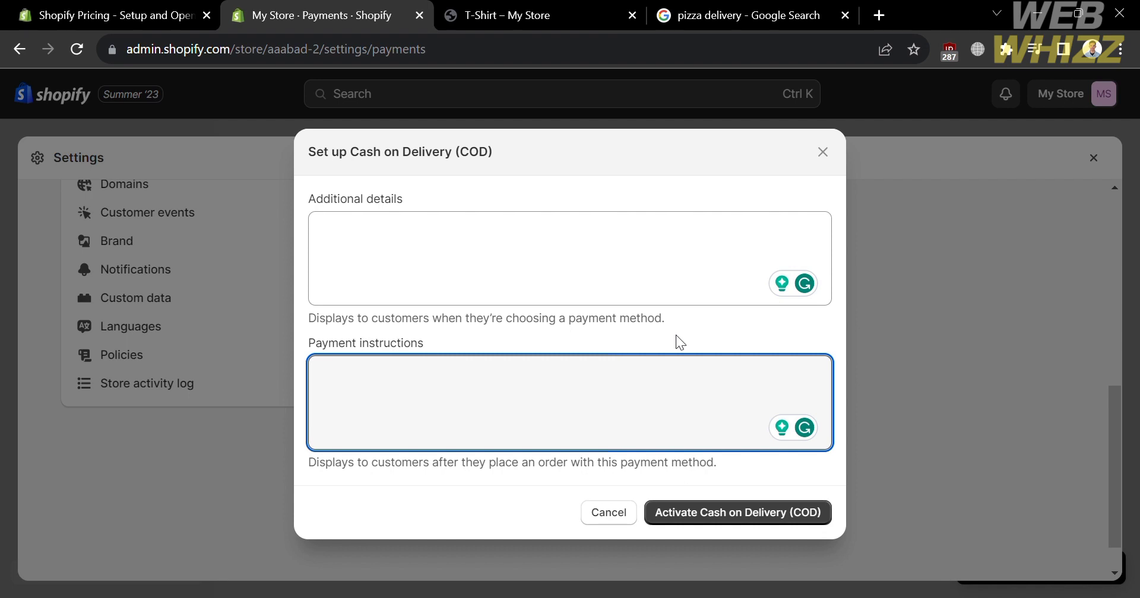
left_click(406, 254)
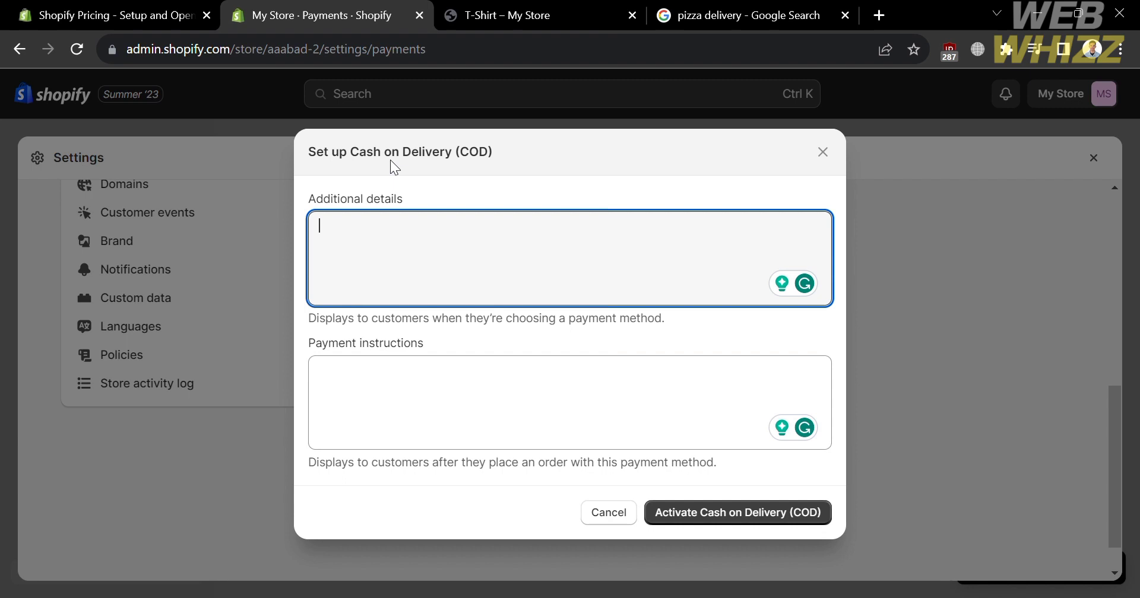
left_click(739, 516)
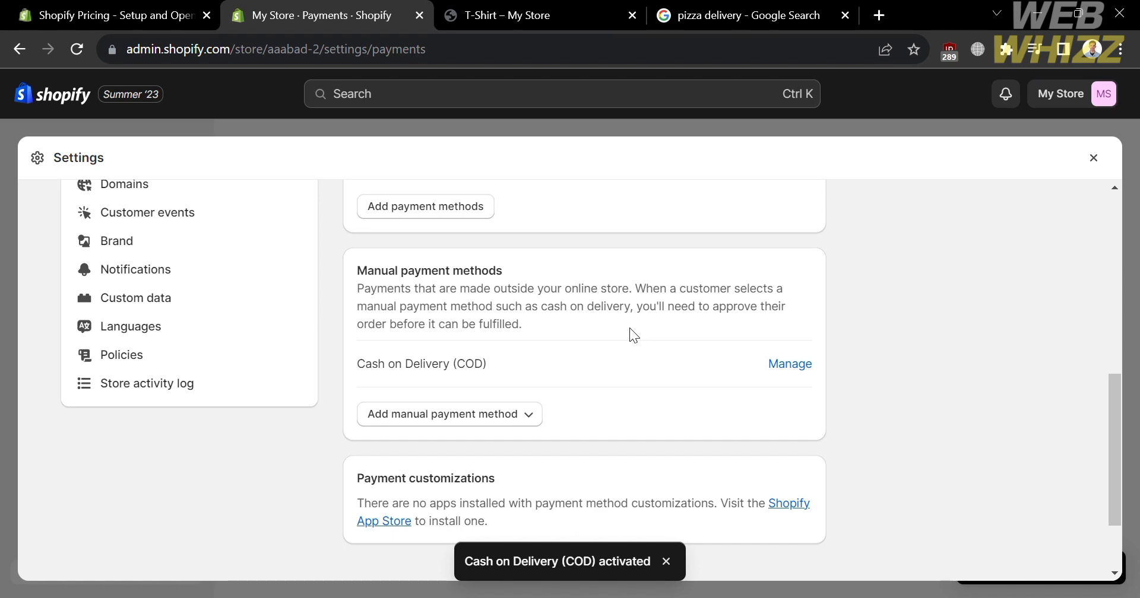
Look through the pizza delivery image results in Google, enlarge the AllAboutLean.com picture, and return to the Shopify admin
left_click(790, 11)
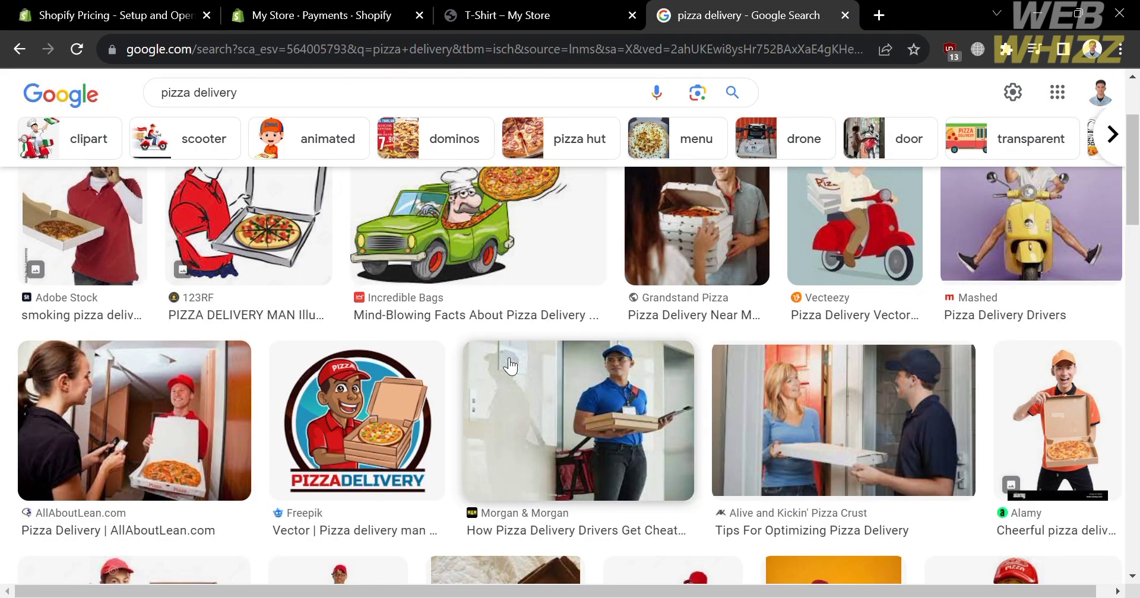
scroll(509, 356, "up", 1)
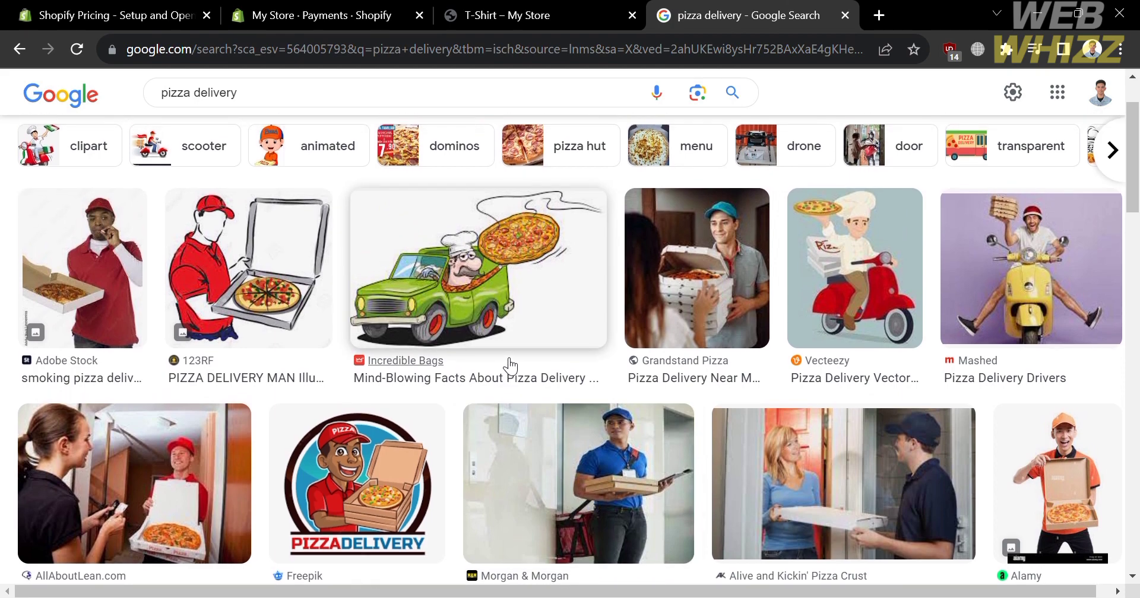
scroll(509, 366, "down", 2)
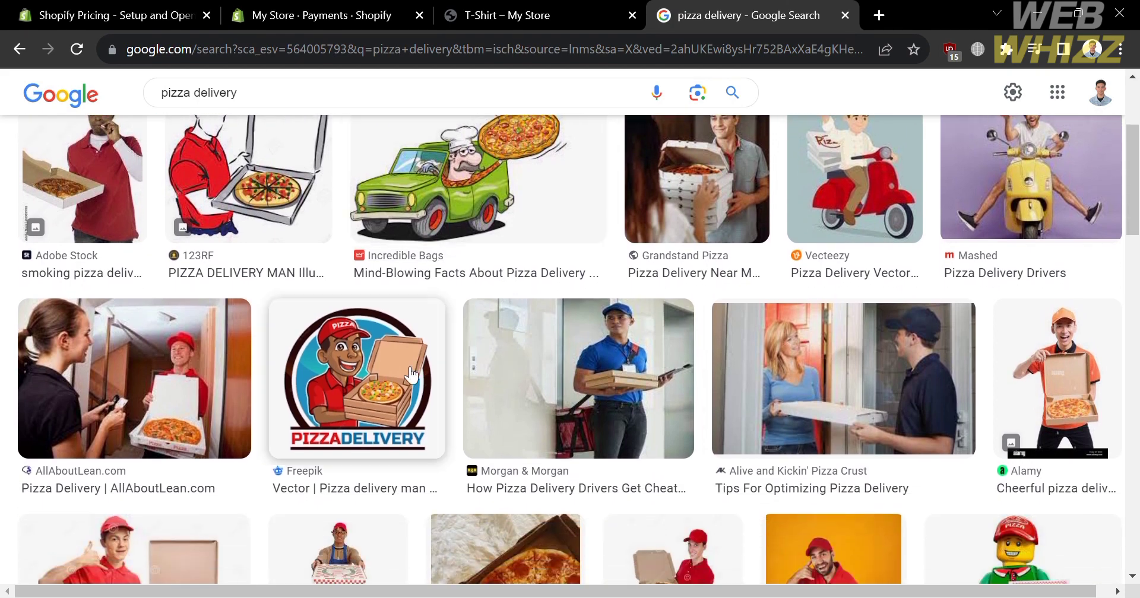
left_click(104, 424)
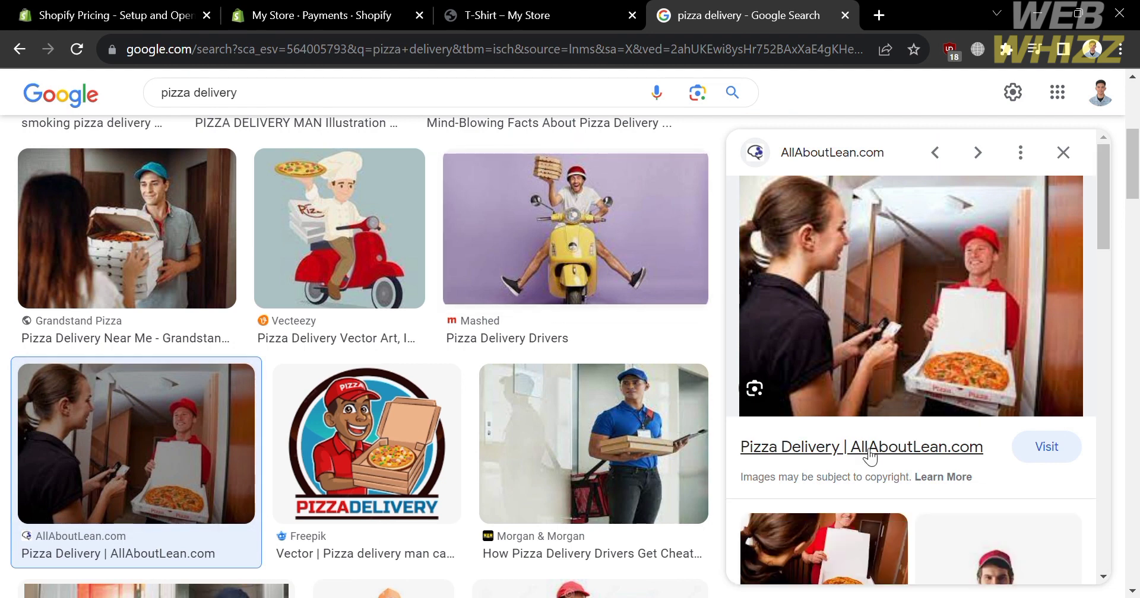
scroll(870, 457, "down", 4)
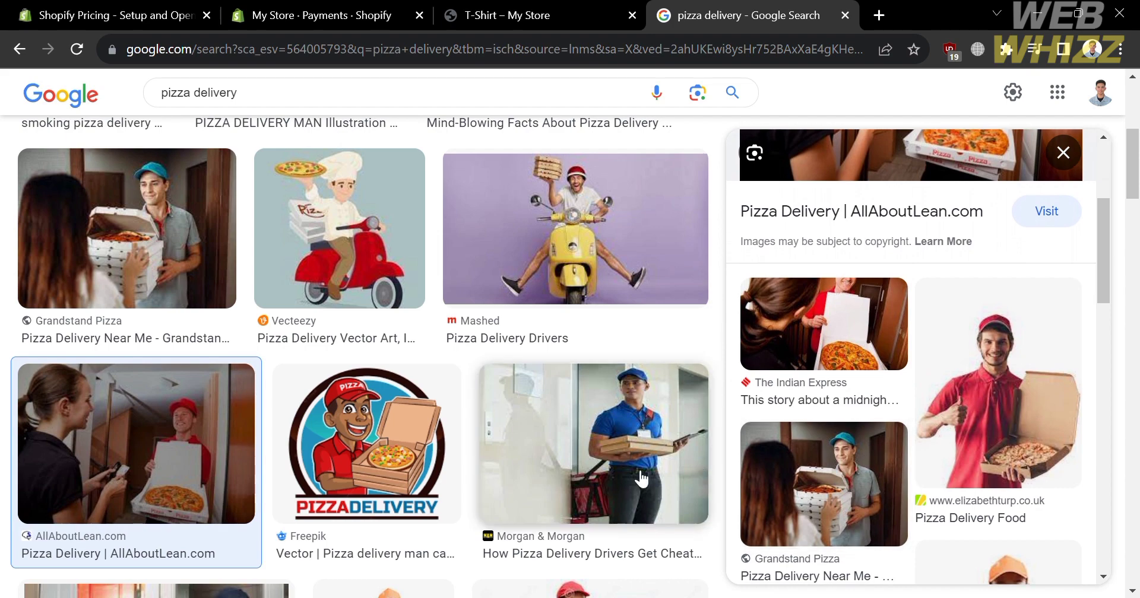
scroll(641, 478, "down", 9)
scroll(641, 478, "down", 1)
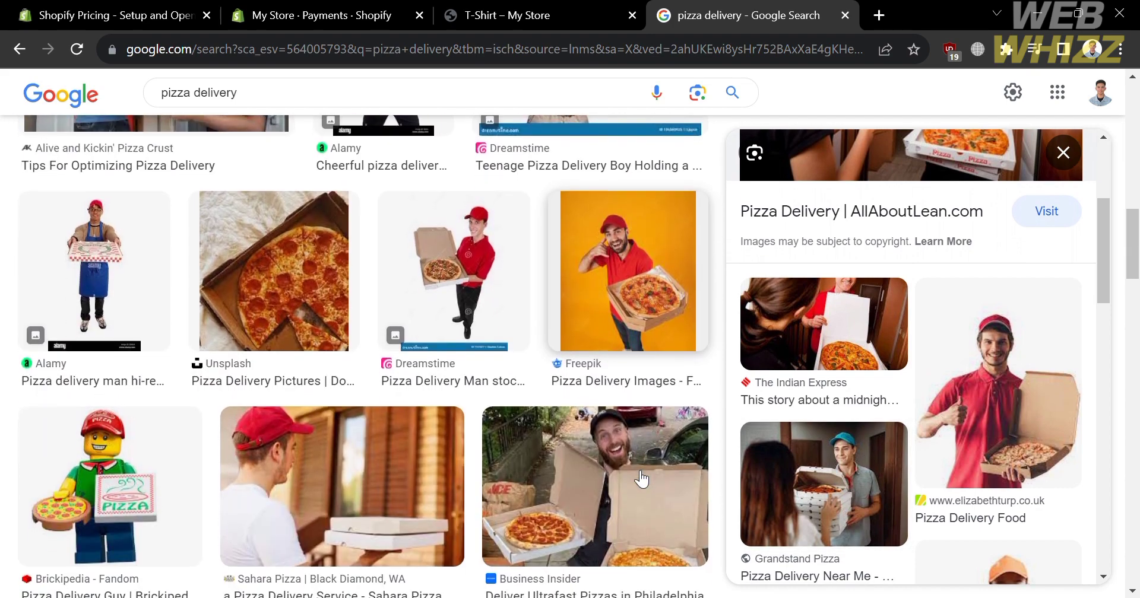
scroll(593, 312, "up", 5)
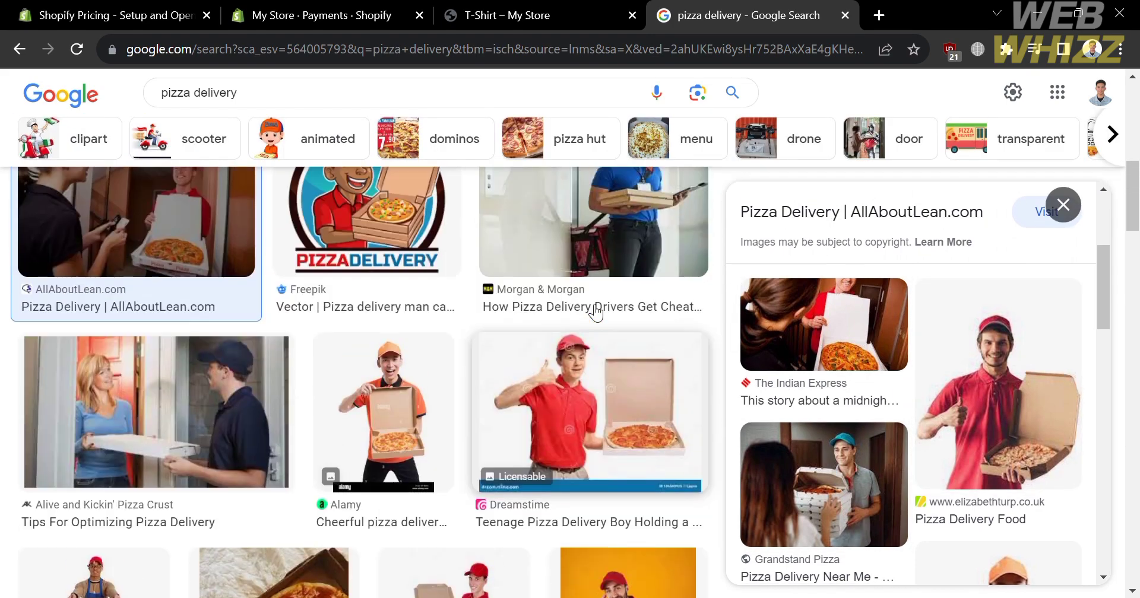
scroll(595, 313, "up", 5)
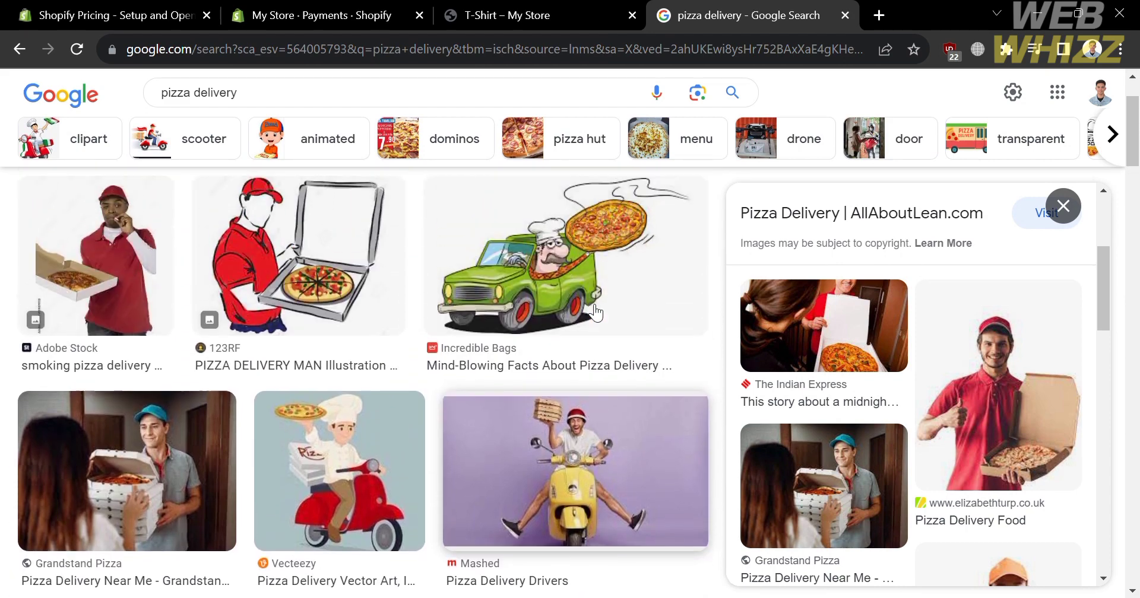
scroll(534, 430, "down", 2)
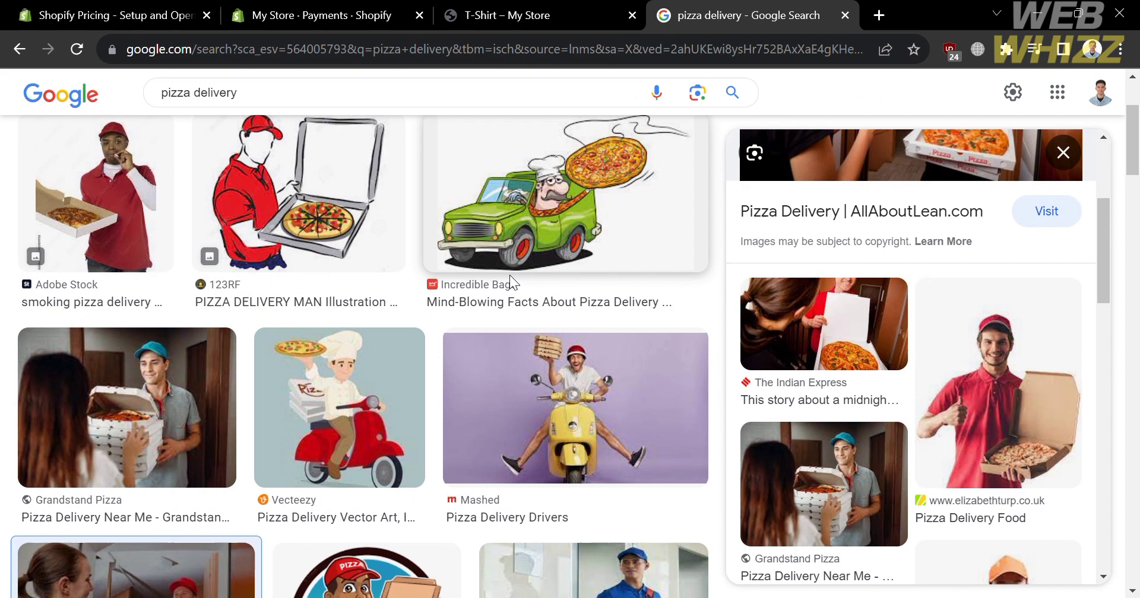
left_click(306, 8)
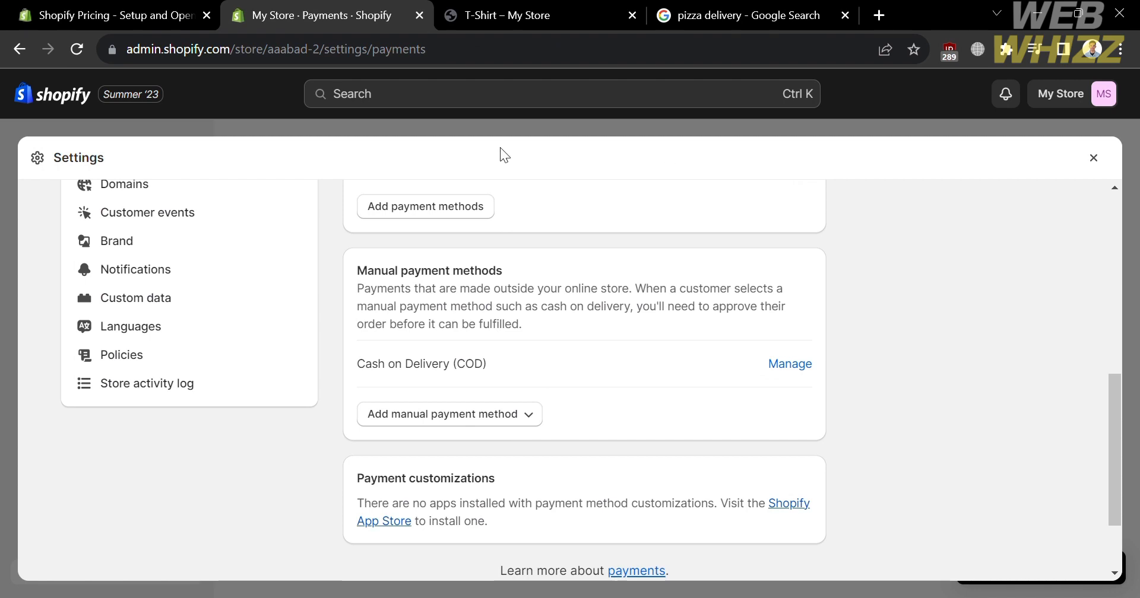
Start an immediate purchase of the T-Shirt in the storefront and review the checkout's express payment, contact and shipping address fields
left_click(575, 4)
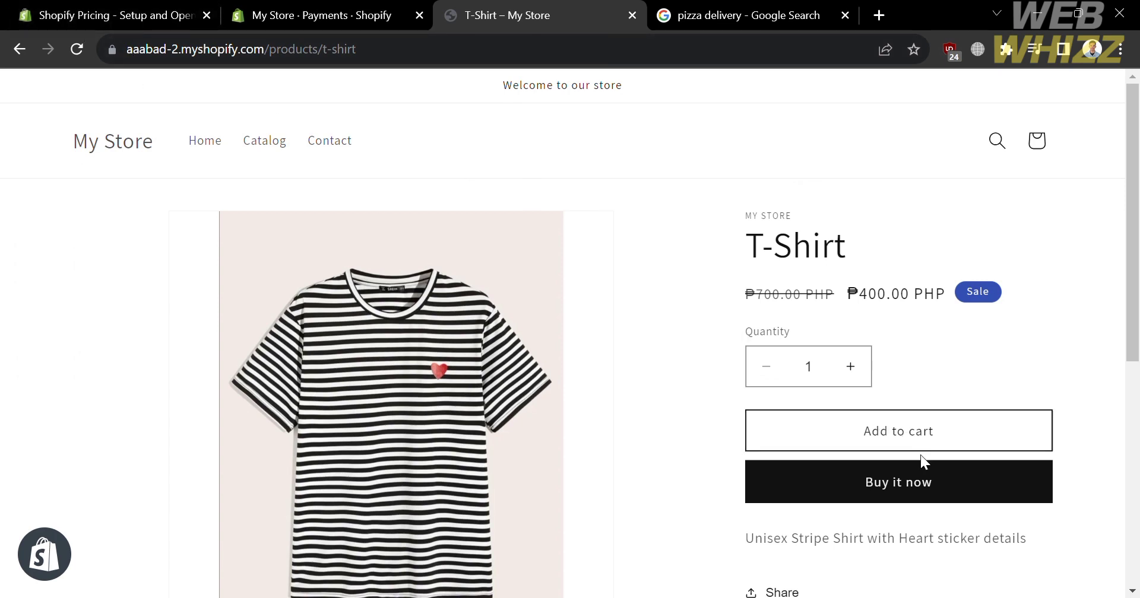
left_click(936, 480)
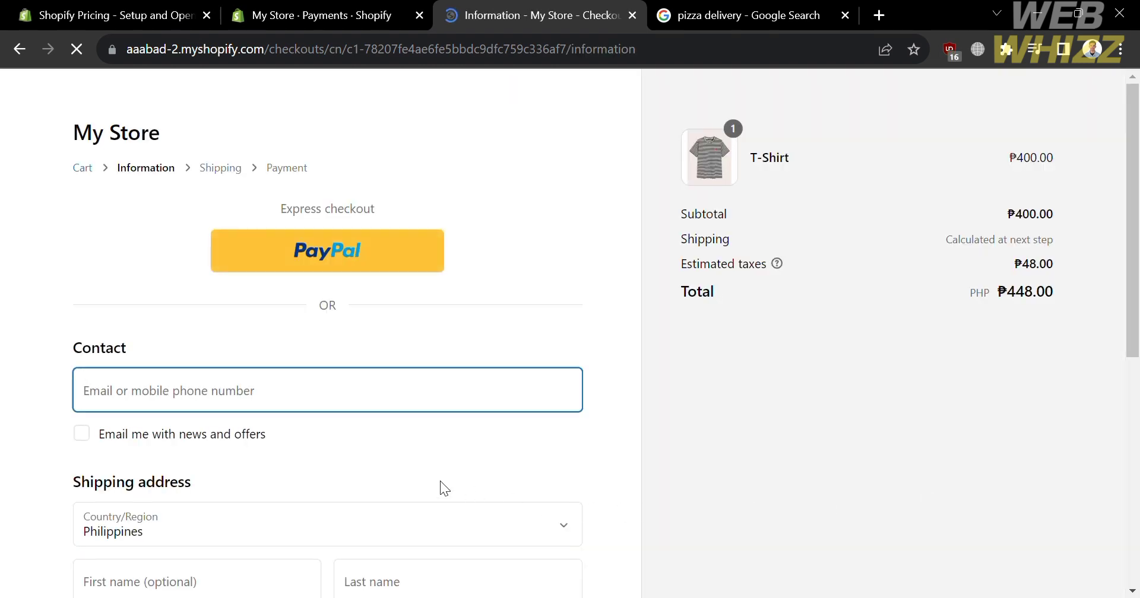
scroll(439, 481, "down", 2)
scroll(440, 481, "up", 2)
scroll(369, 361, "down", 8)
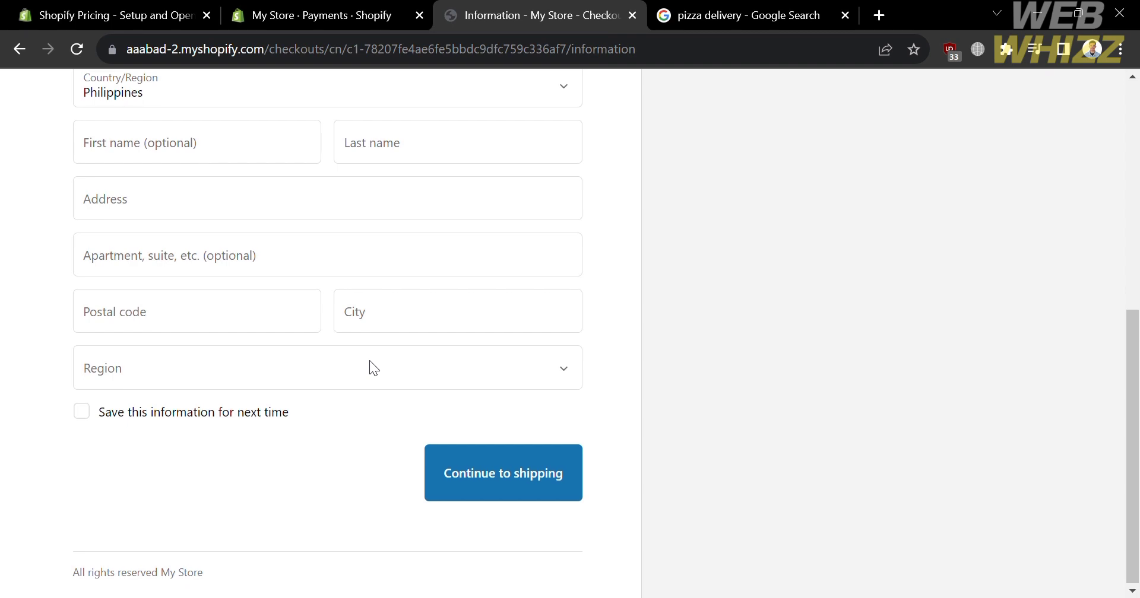
scroll(369, 360, "up", 5)
scroll(379, 370, "up", 2)
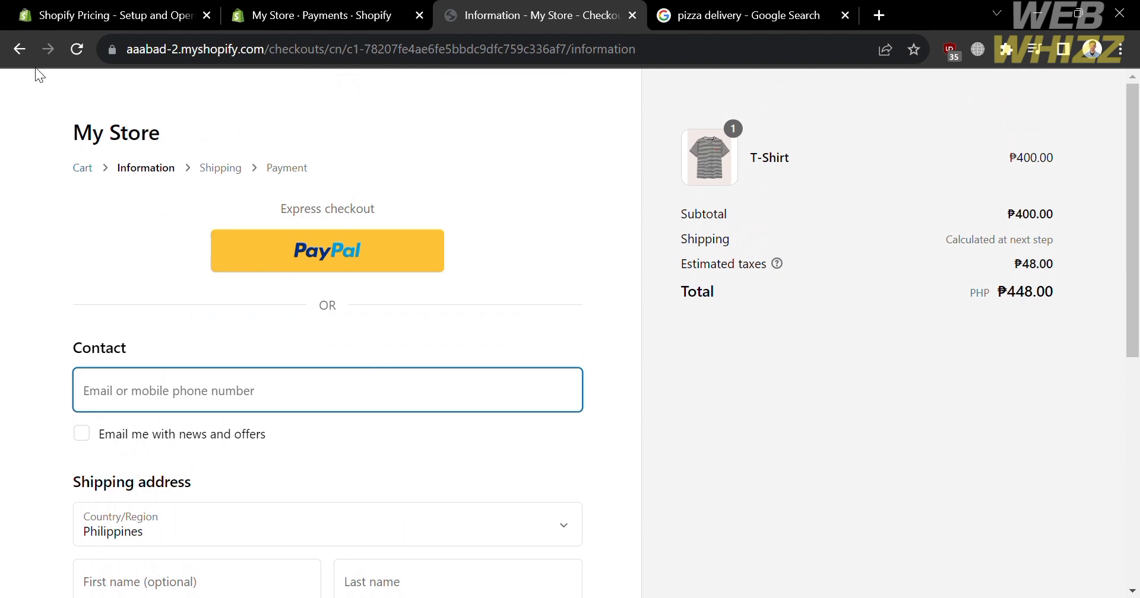
left_click(21, 51)
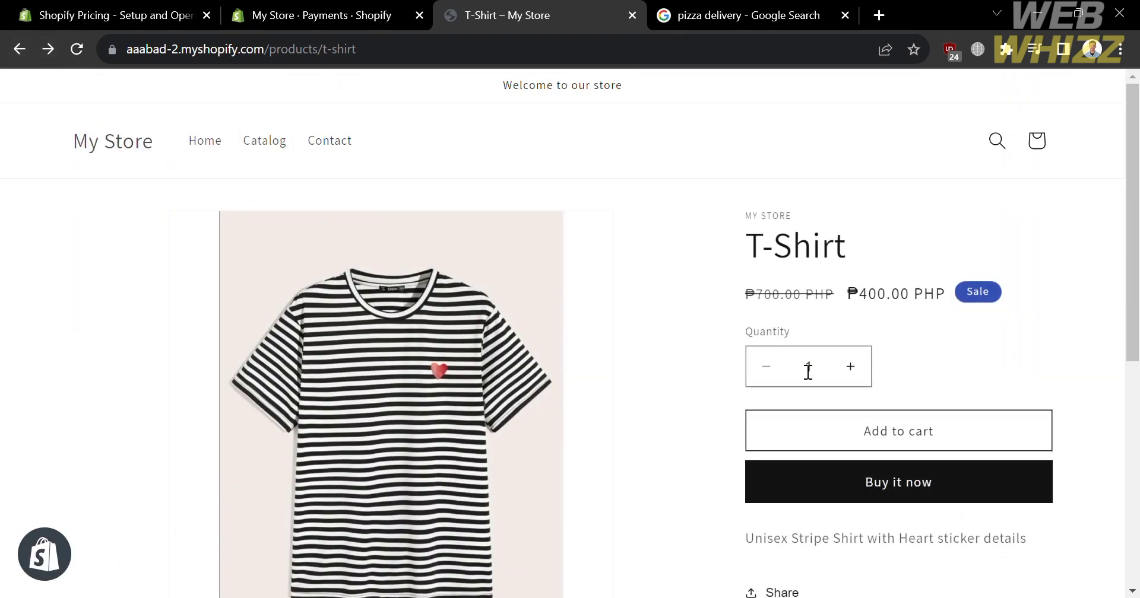
left_click(856, 492)
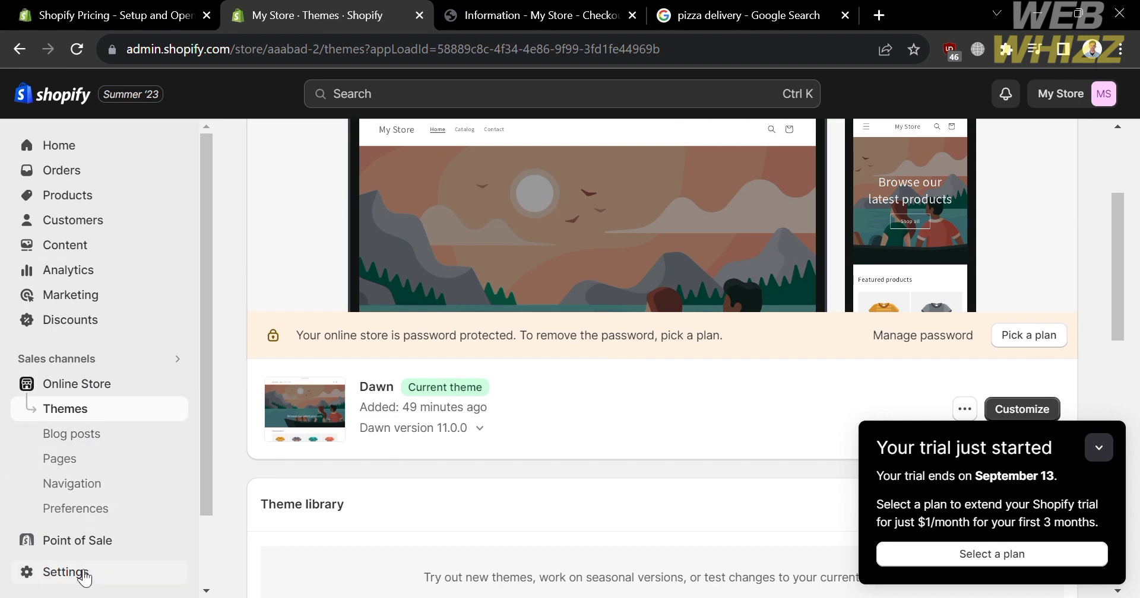
Reopen the store's Payments settings in the Shopify admin at the manual payment methods section
left_click(78, 573)
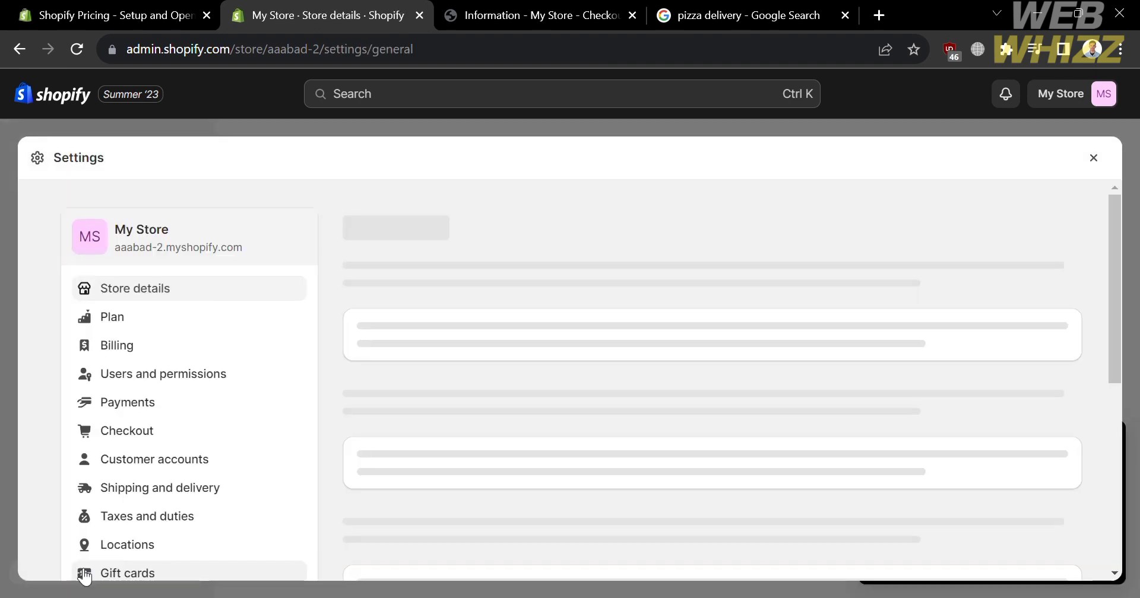
scroll(178, 554, "down", 4)
scroll(158, 442, "up", 1)
left_click(799, 392)
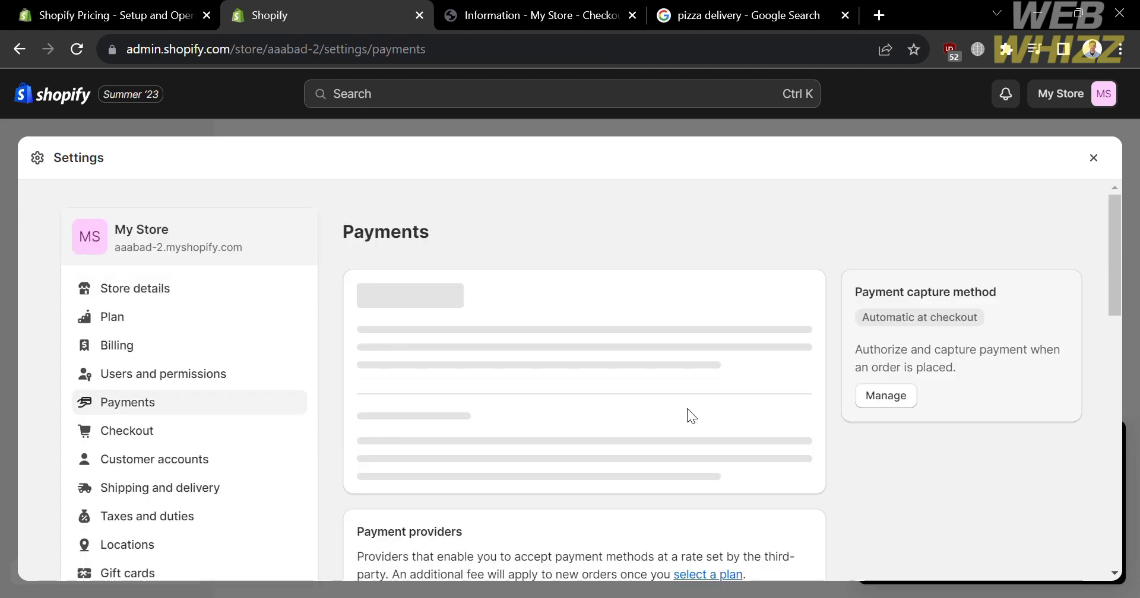
scroll(690, 461, "down", 8)
scroll(690, 461, "down", 5)
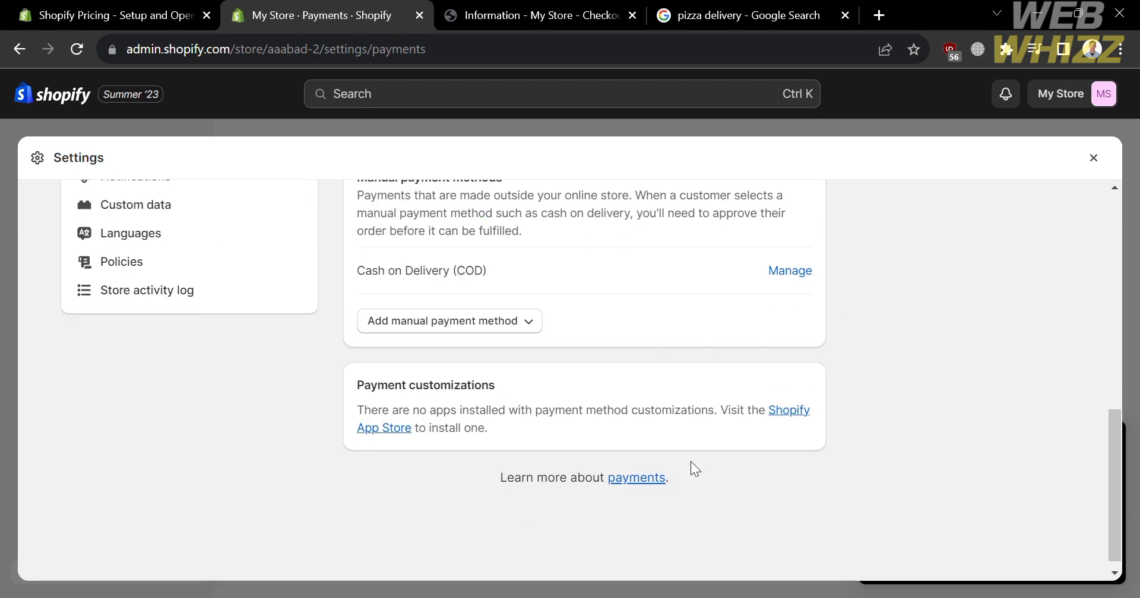
scroll(690, 461, "up", 2)
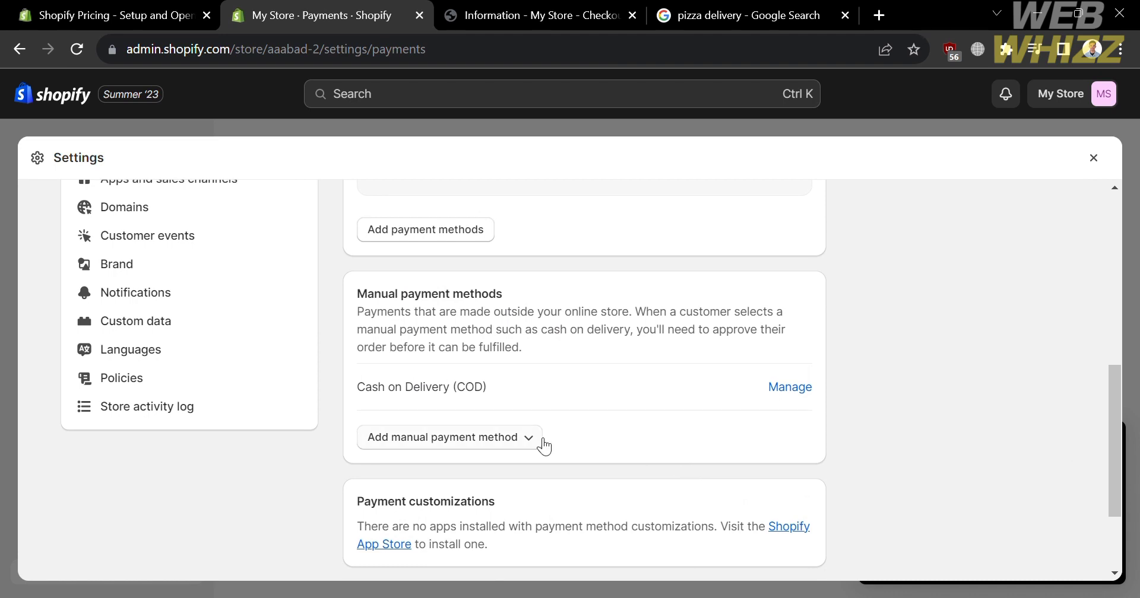
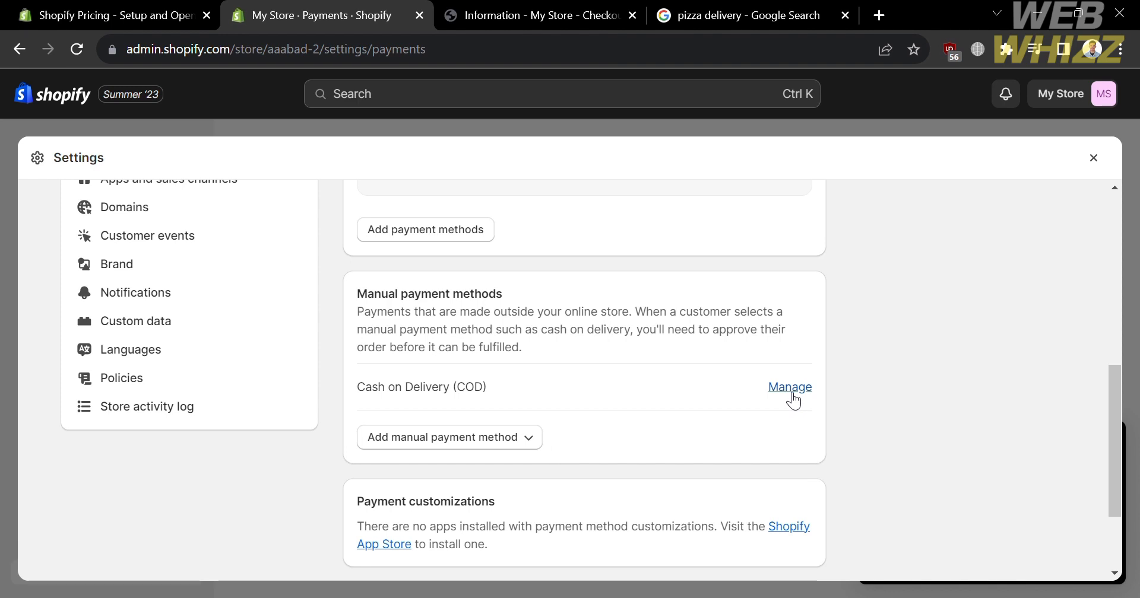
Set the Cash on Delivery additional details to "When placing an order through COD, you will pay fo your order once the delivery has been made."
left_click(792, 394)
left_click(671, 249)
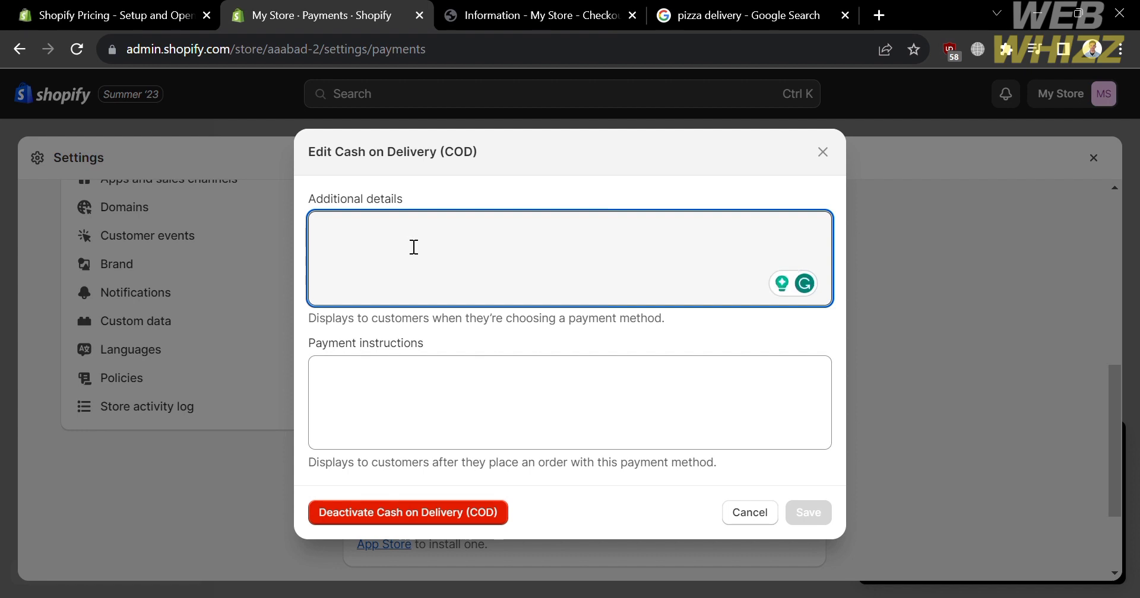
type("Wh")
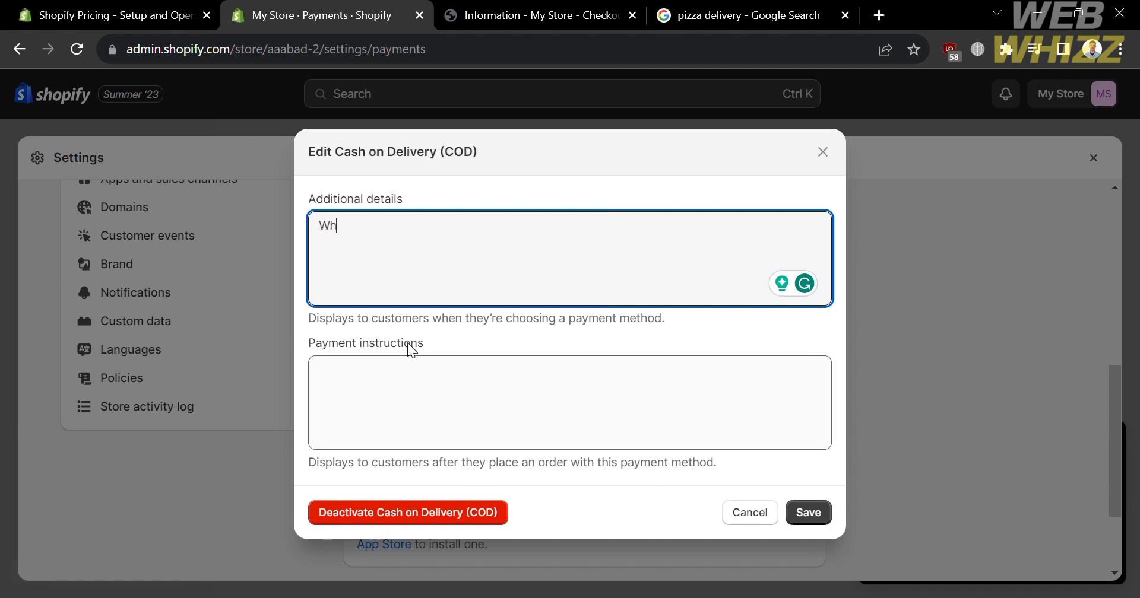
type("en placing an or")
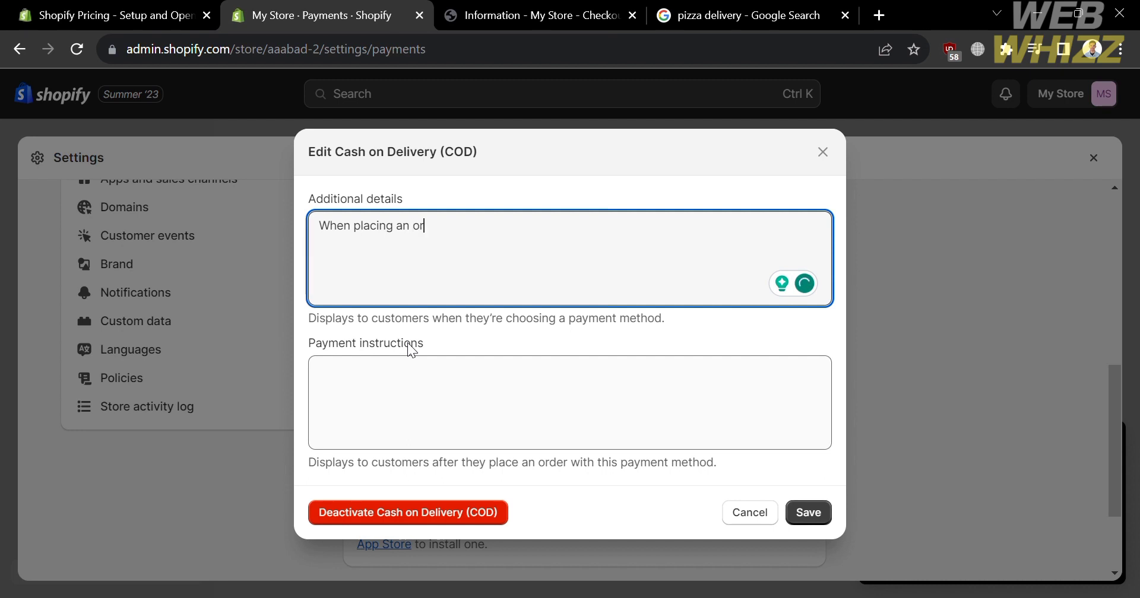
type("der through COD")
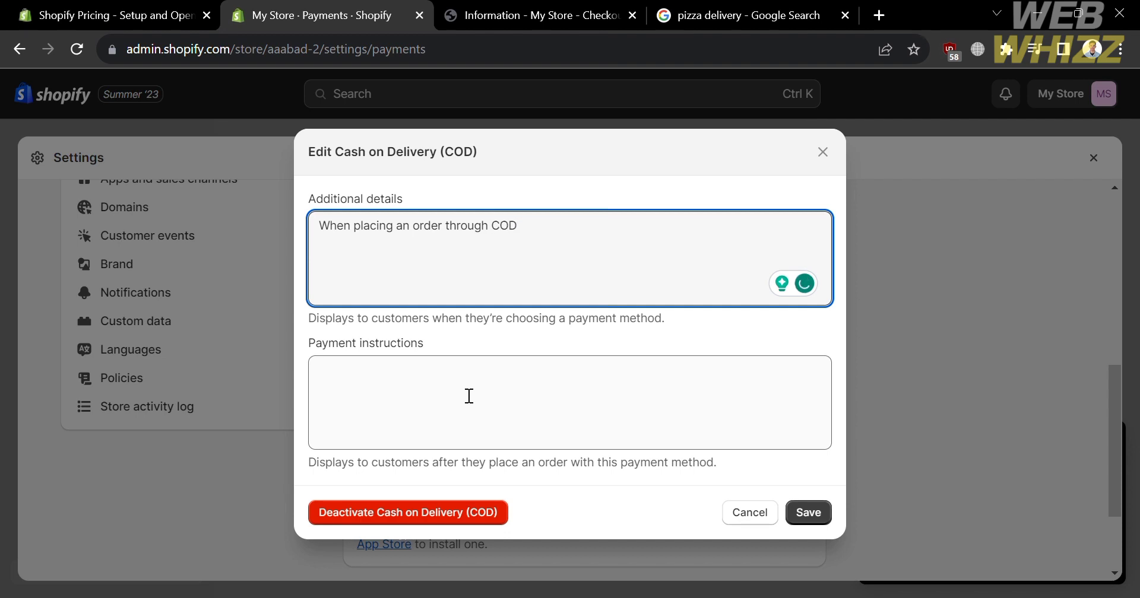
type(", you will pay fo your order once the delivery has been done")
key("BackSpace")
key("BackSpace")
key("BackSpace")
key("BackSpace")
type("made")
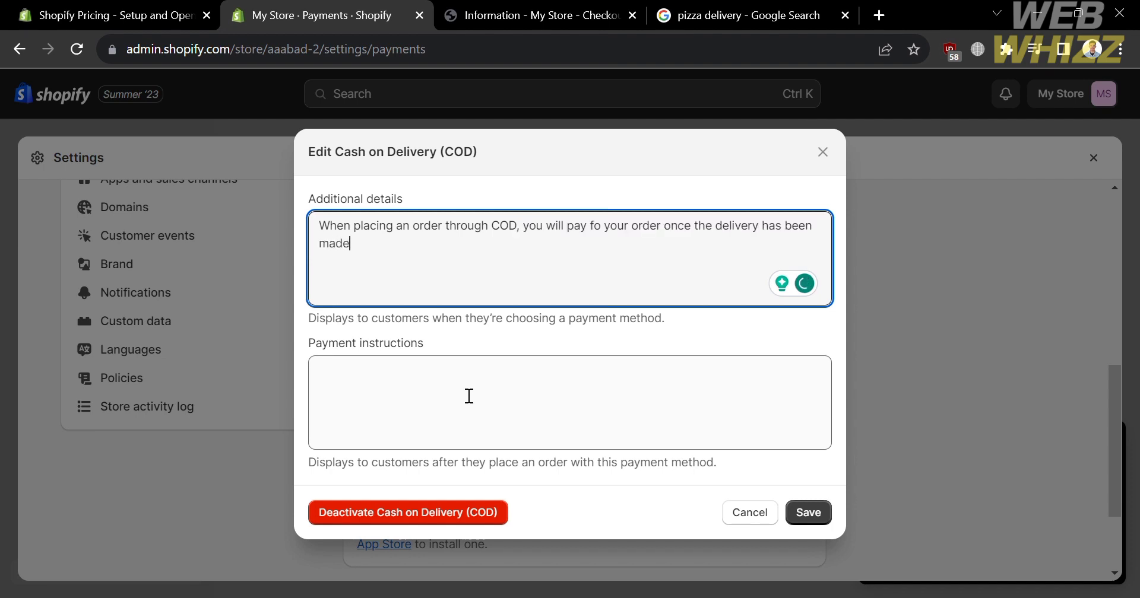
type(".")
Correct the misspelled "fo" to "for" in the Cash on Delivery additional details
left_click(685, 408)
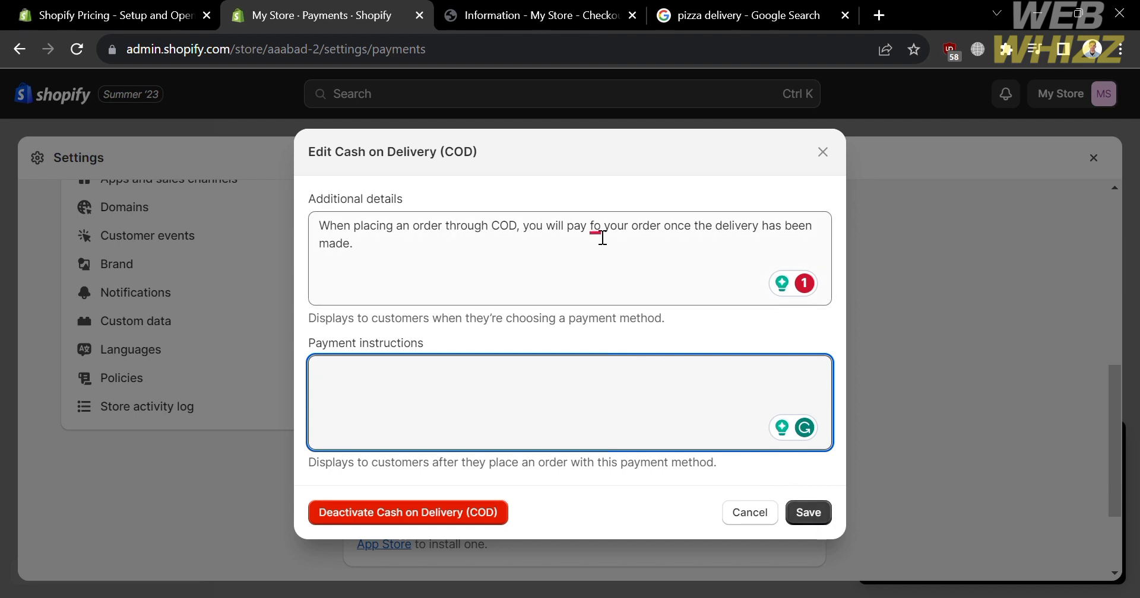
mouse_move(601, 238)
left_click(605, 376)
left_click(608, 231)
type("r")
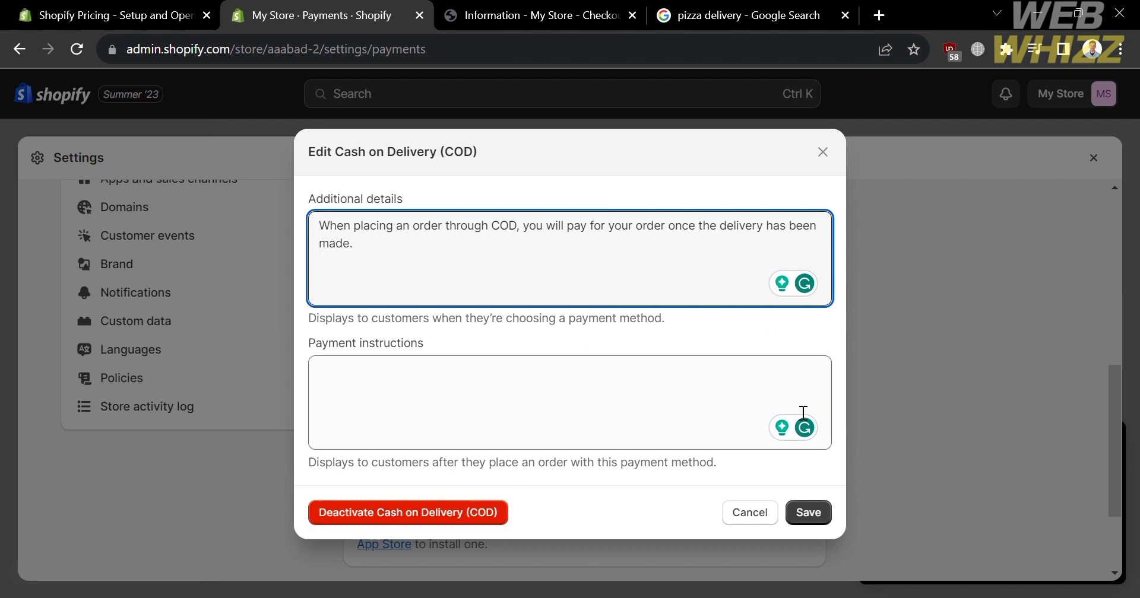
Save the edited Cash on Delivery additional details in the store's payment settings
left_click(806, 513)
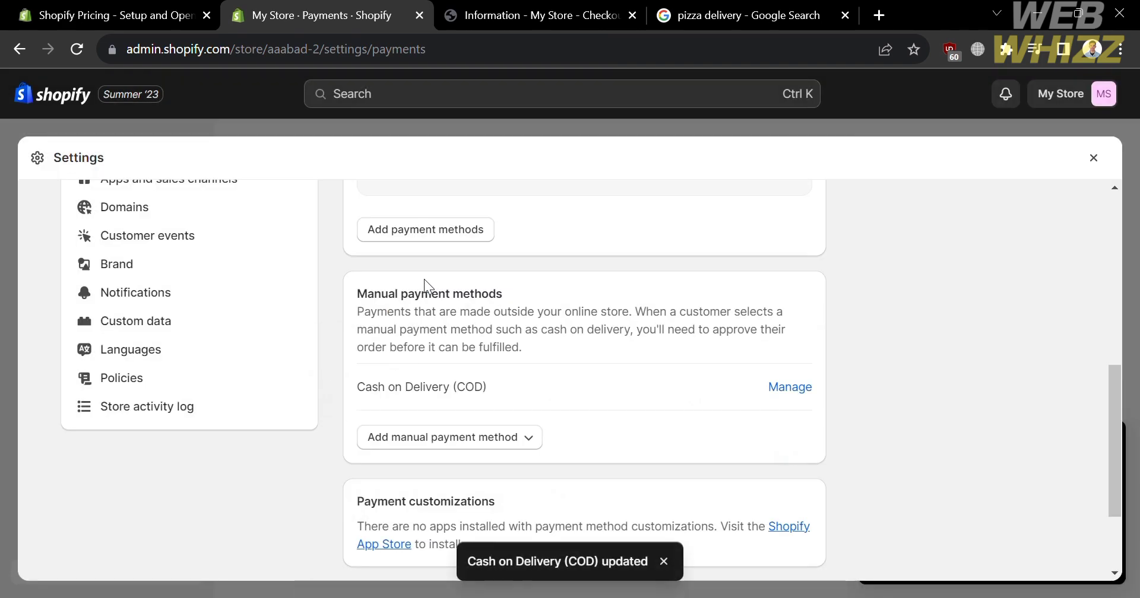
scroll(480, 462, "down", 1)
scroll(479, 463, "up", 4)
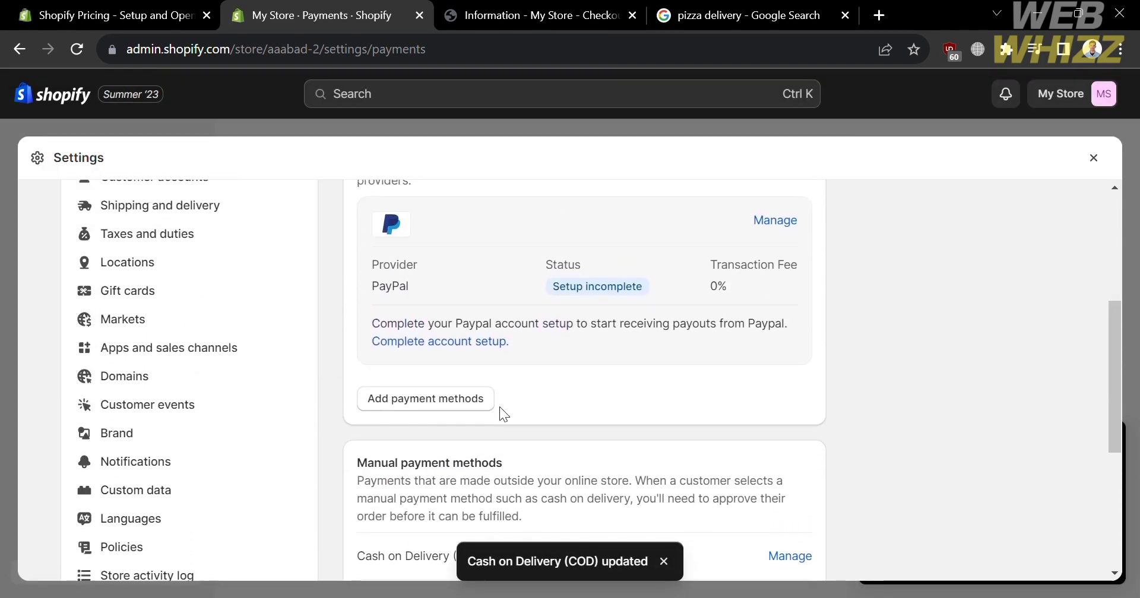
Revisit the T-Shirt checkout and the Google pizza delivery images before returning to the store's Payments settings
left_click(498, 8)
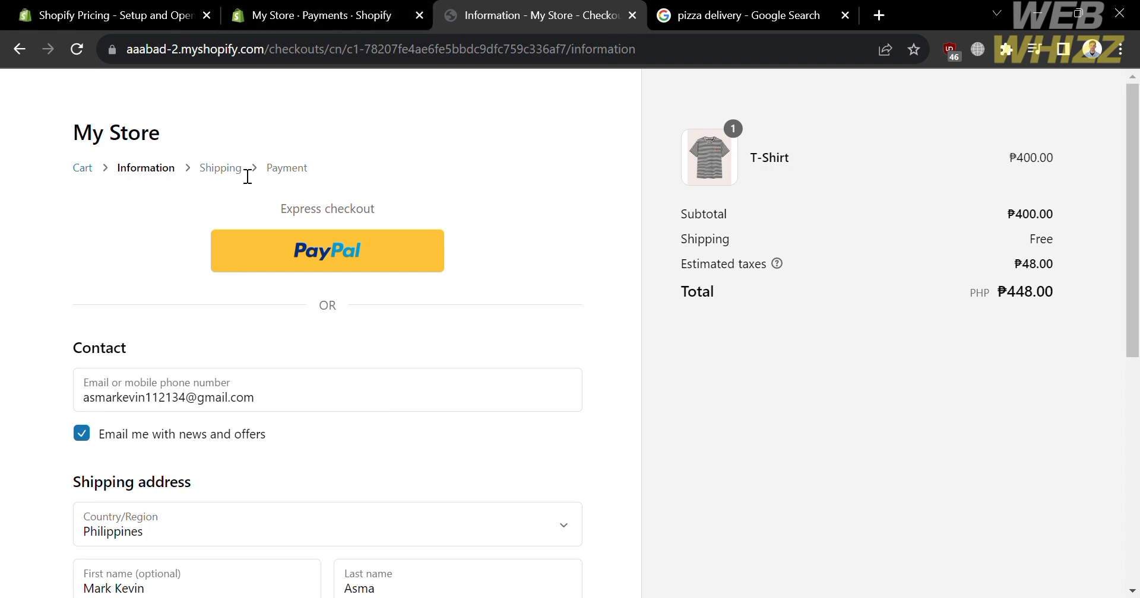
left_click(433, 9)
left_click(732, 17)
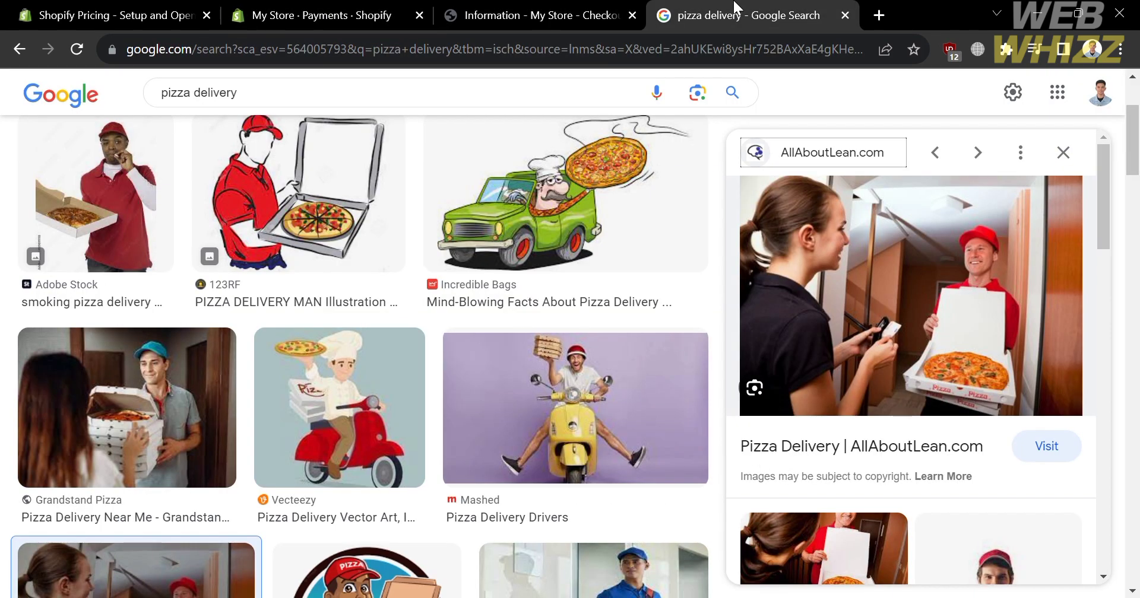
scroll(584, 337, "up", 2)
scroll(584, 336, "down", 3)
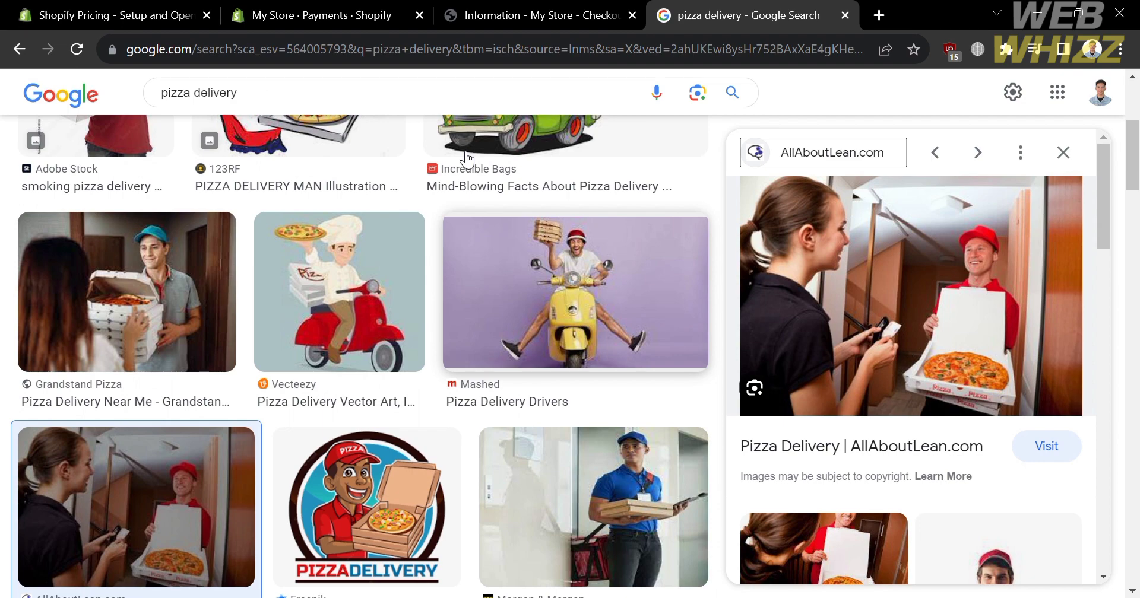
key("ctrl+2")
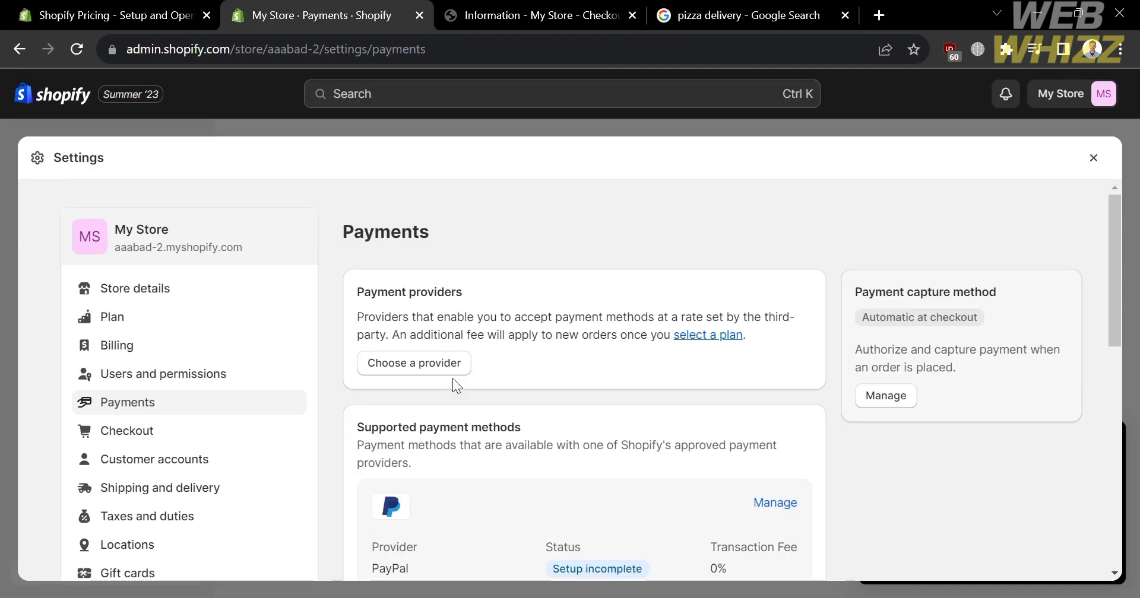